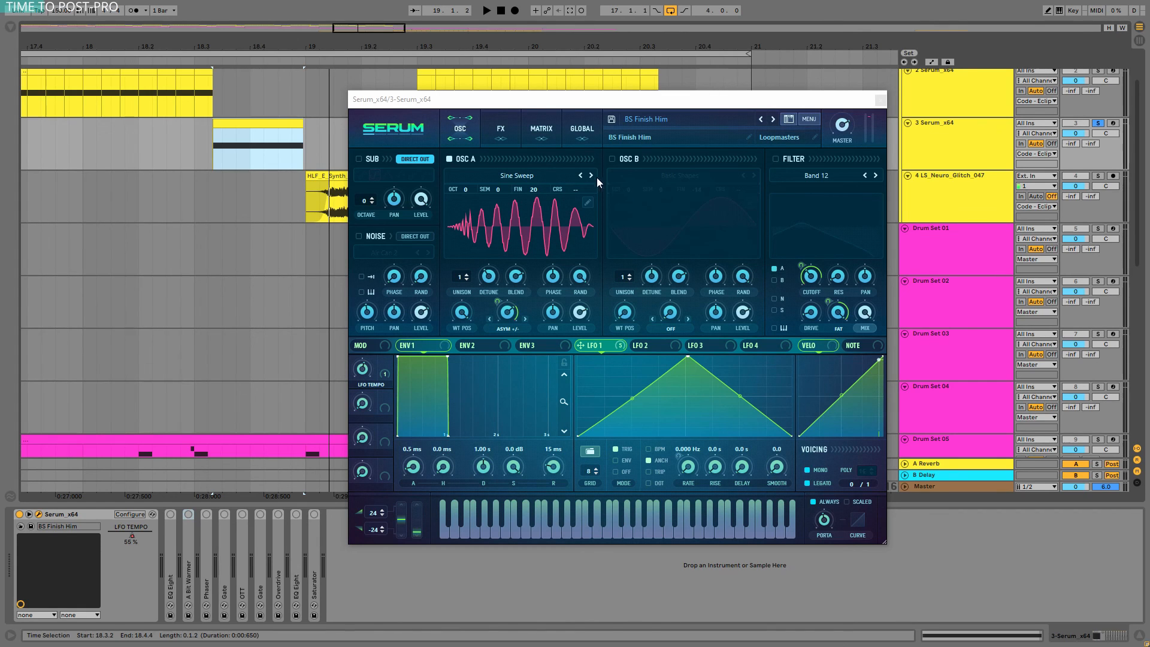
# - Look through oscillator A's user wavetables in the Camille - 25-Fm-Spectral-Wavetables folder without loading another one
pyautogui.click(523, 175)
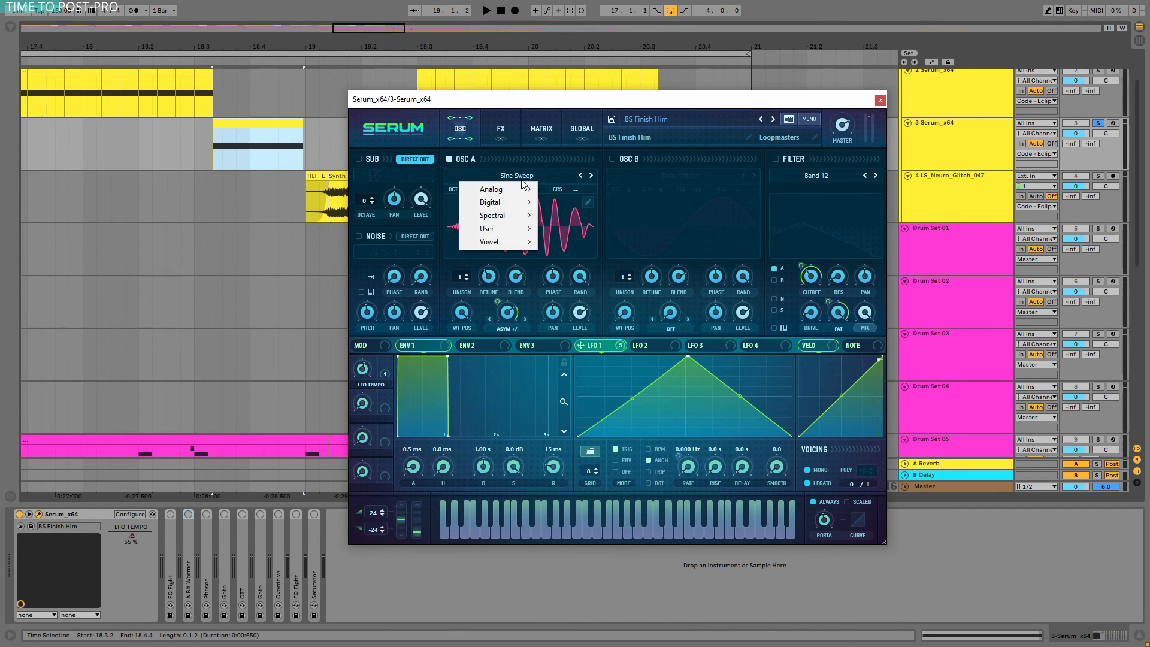
pyautogui.moveTo(501, 241)
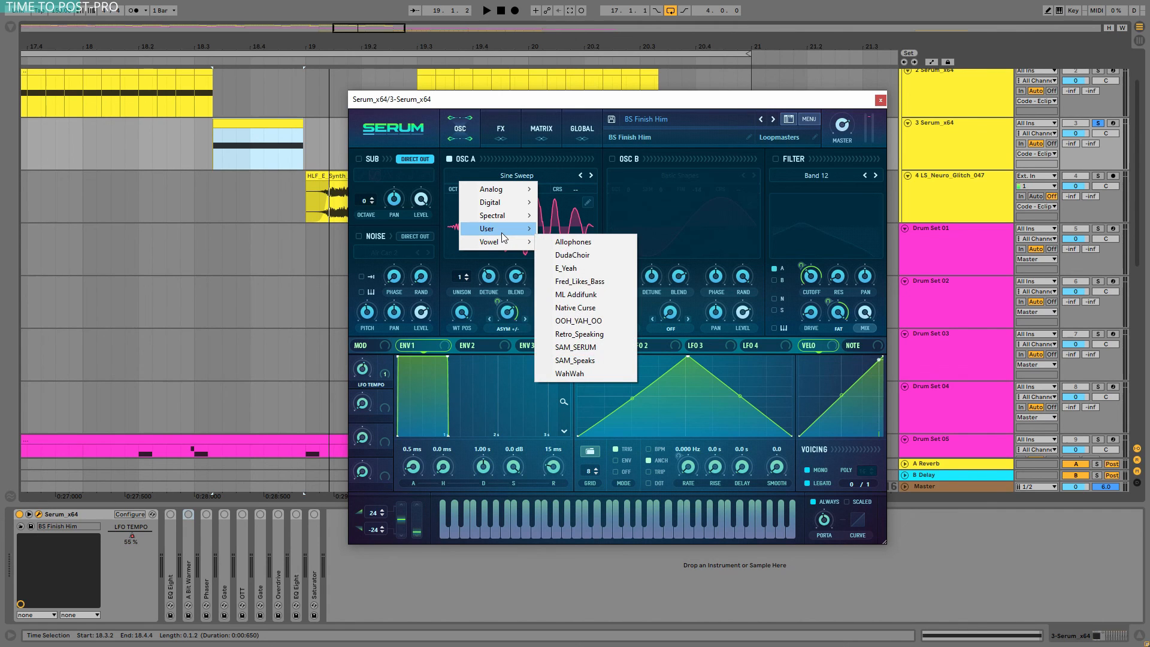
pyautogui.moveTo(607, 233)
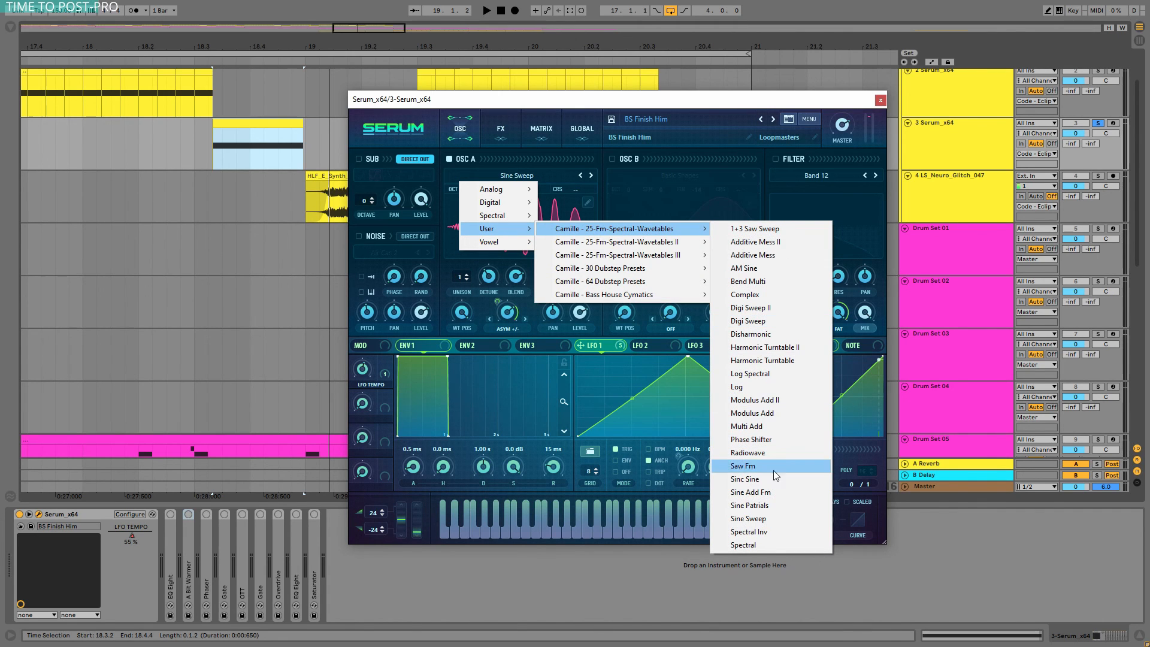
pyautogui.click(665, 99)
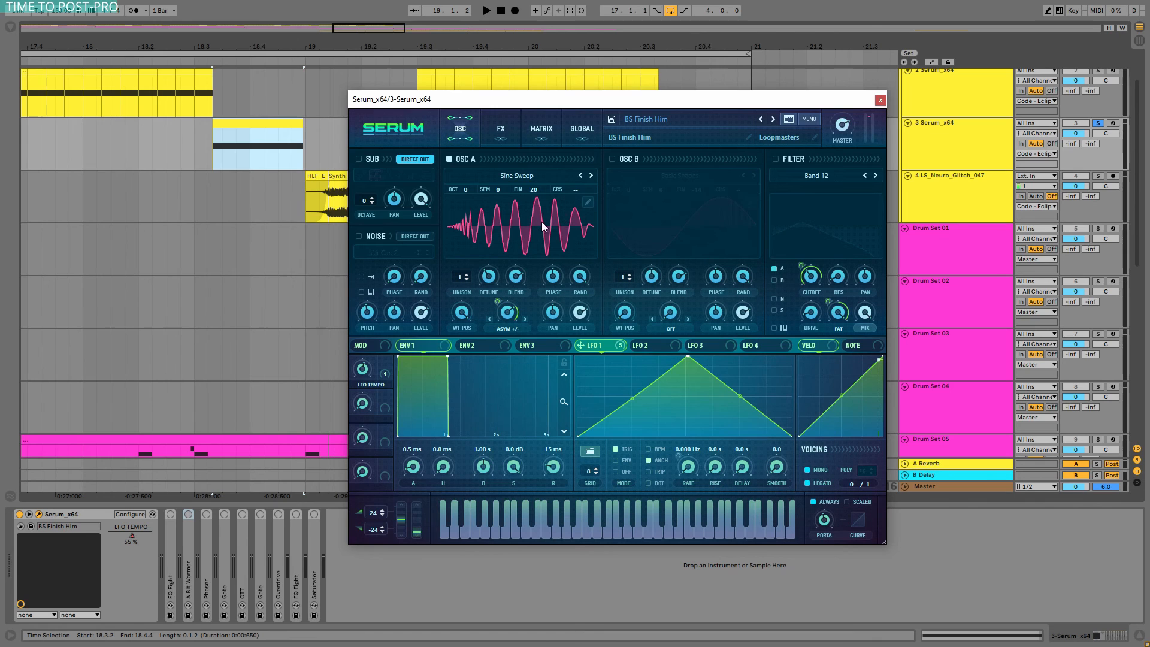
# - Look through oscillator A's warp modes and leave Asym +/- selected
pyautogui.click(511, 329)
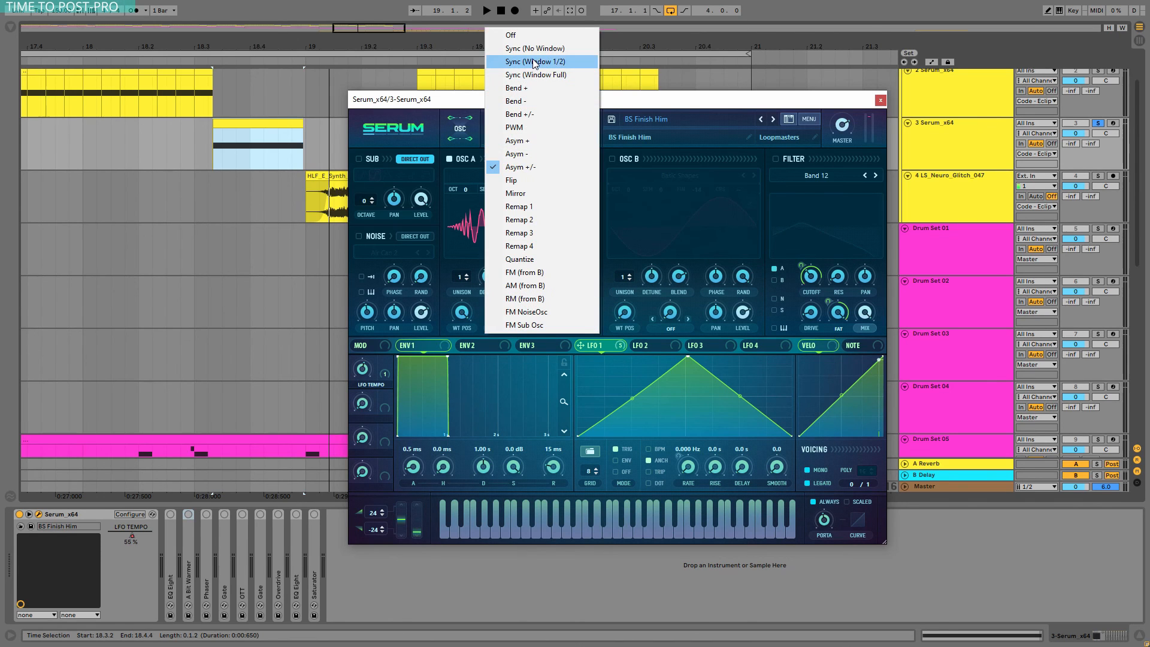
pyautogui.click(526, 158)
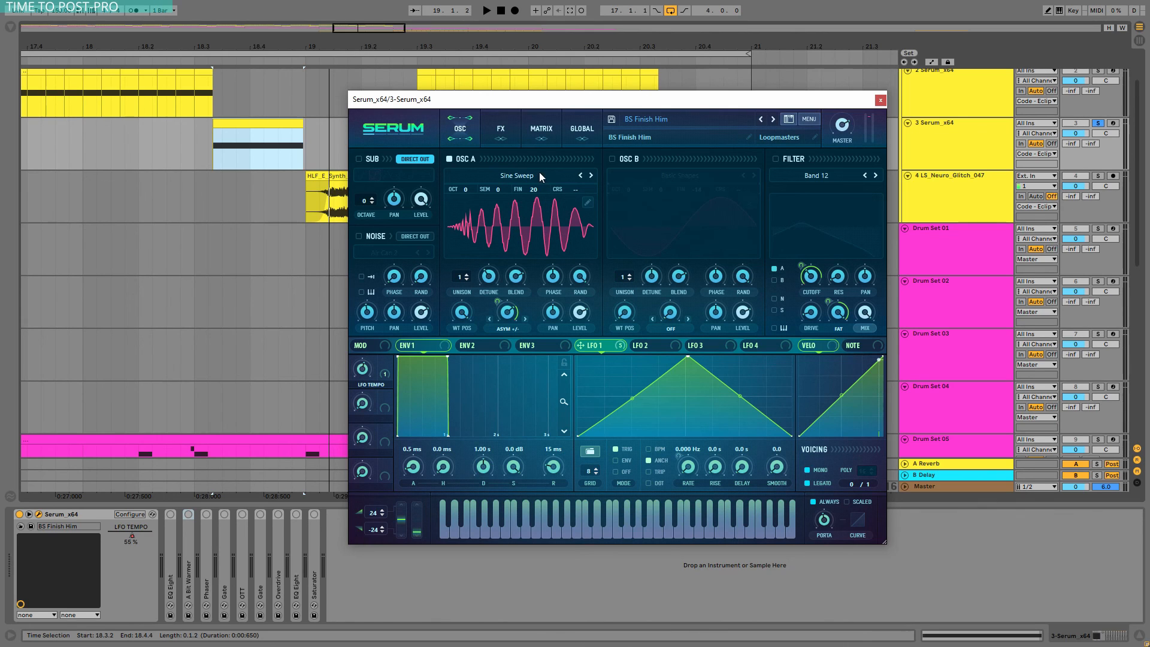
pyautogui.click(510, 329)
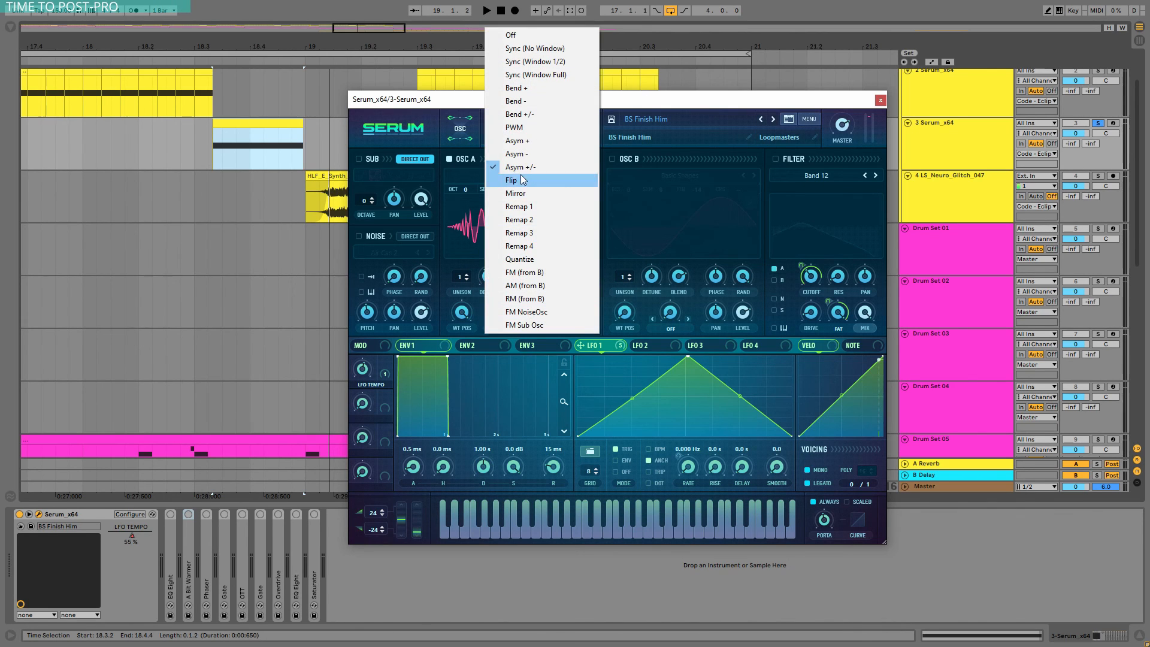
pyautogui.click(713, 102)
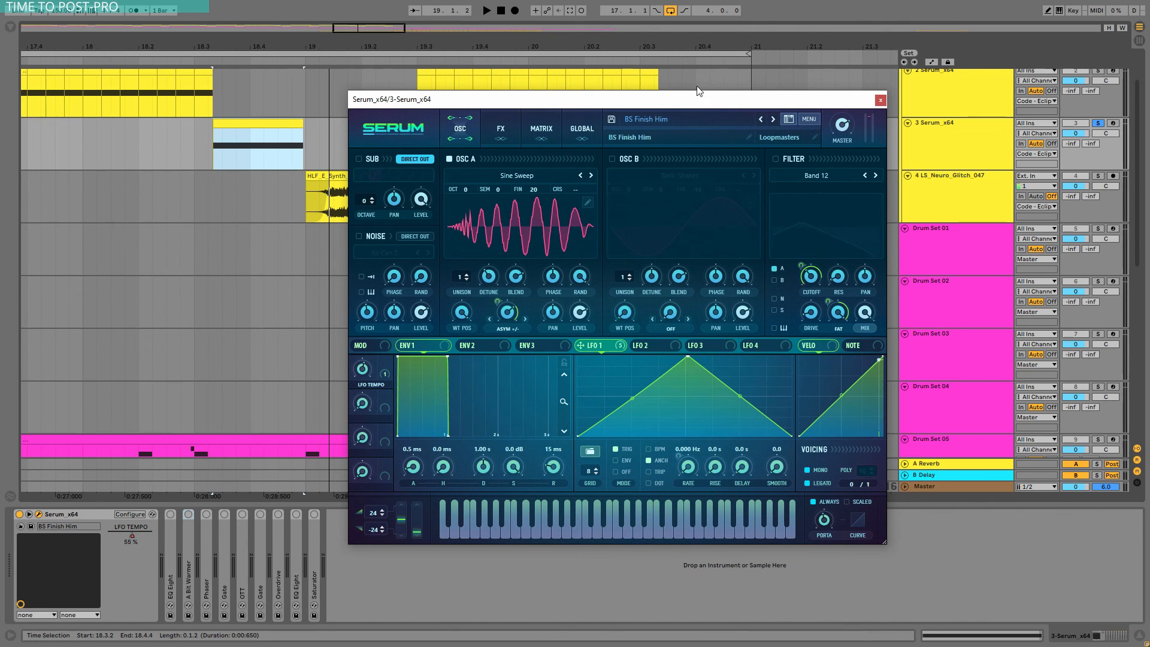
# - Play the selected clip on the 3 Serum_x64 track and enable Serum's Band 12 filter
pyautogui.click(811, 5)
pyautogui.press('space')
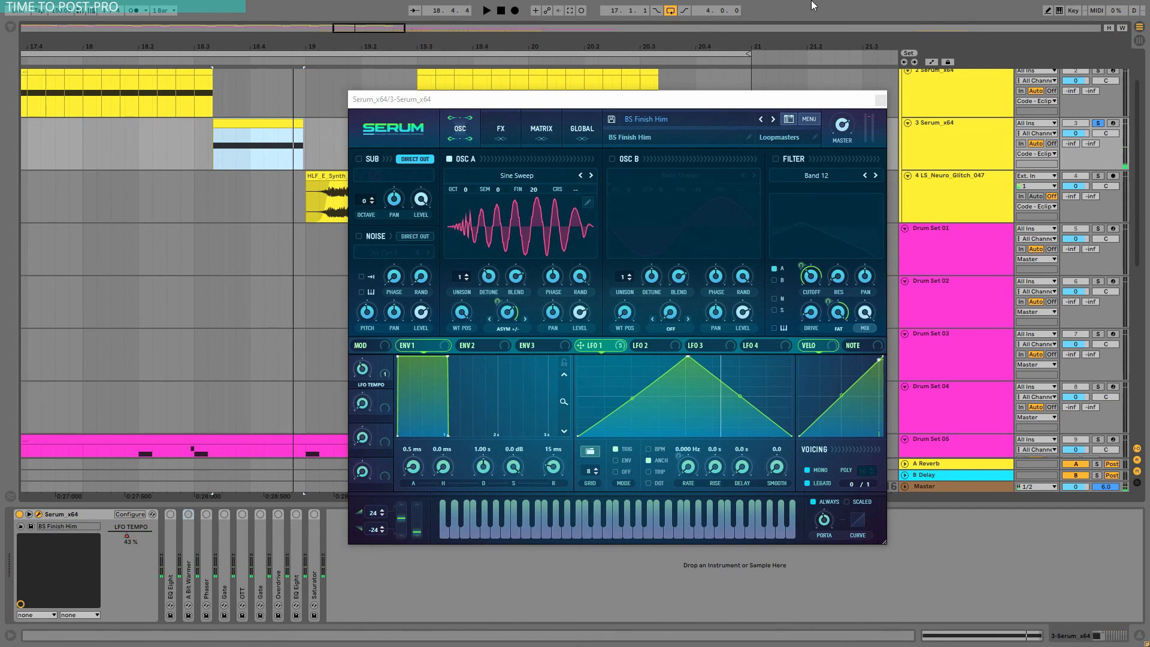
pyautogui.click(776, 160)
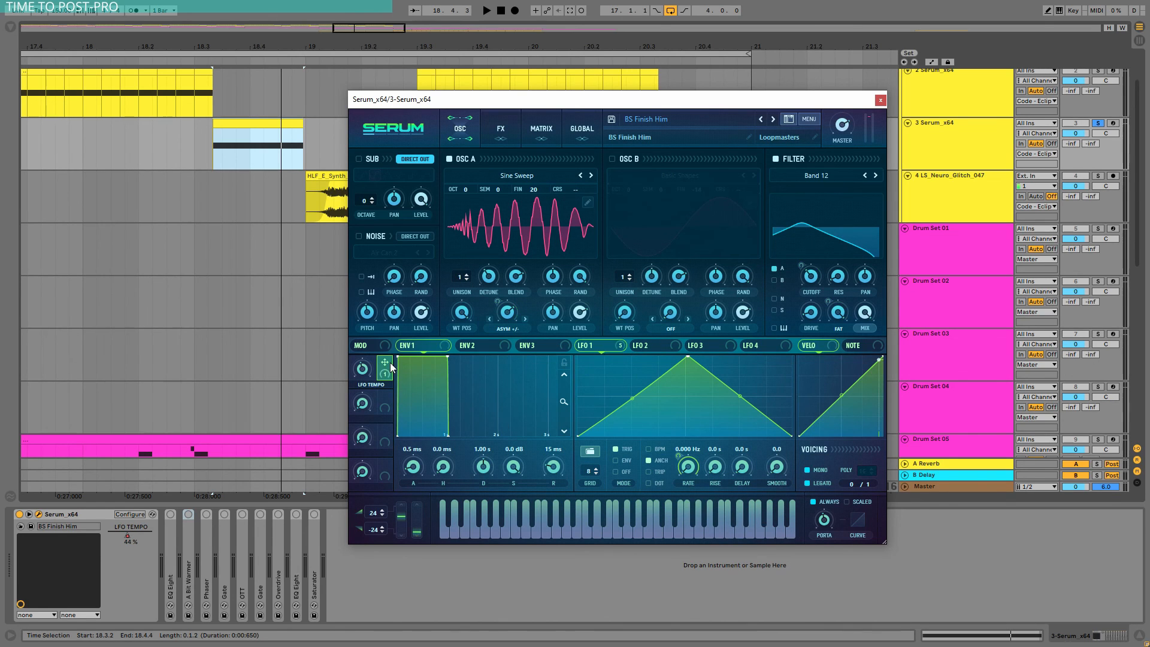
# - Show the automation lanes, highlight the LFO TEMPO automation under the clip and play the clip from just before its start
pyautogui.click(930, 62)
pyautogui.moveTo(208, 239); pyautogui.dragTo(303, 233)
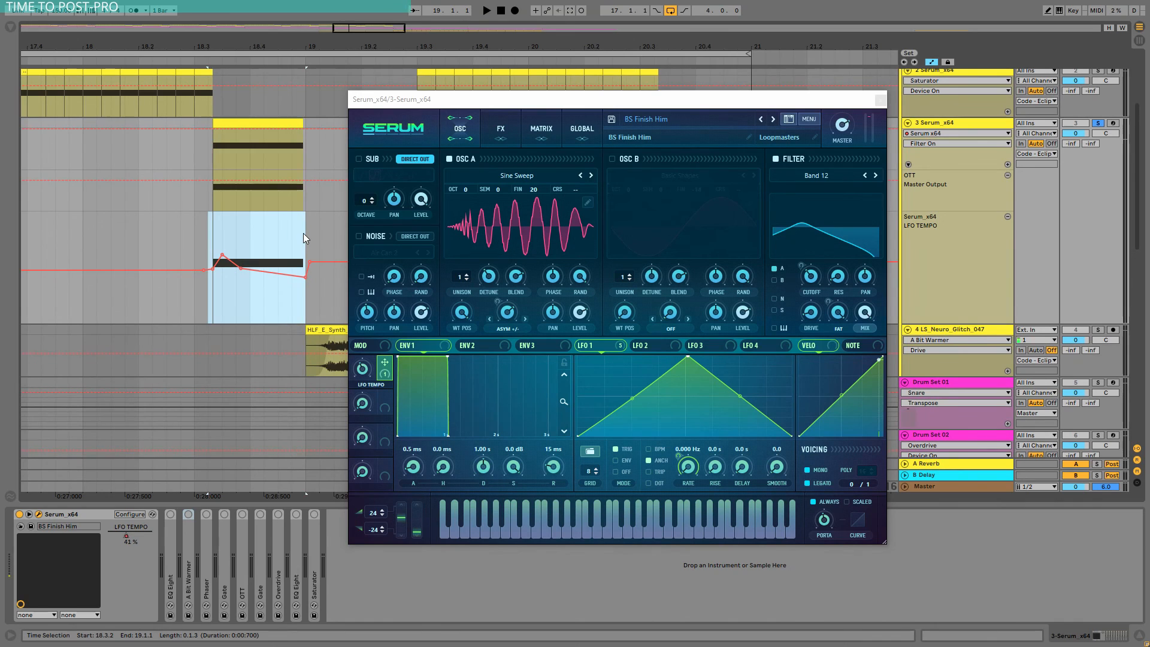
pyautogui.click(197, 231)
pyautogui.press('space')
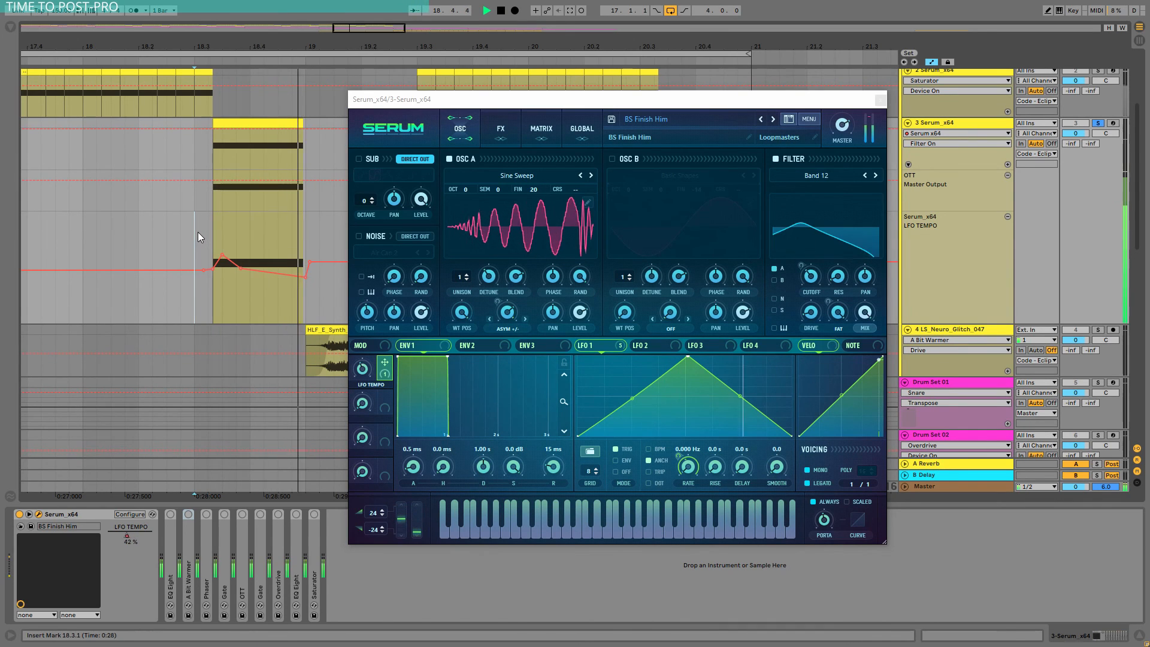
pyautogui.press('space')
pyautogui.click(202, 239)
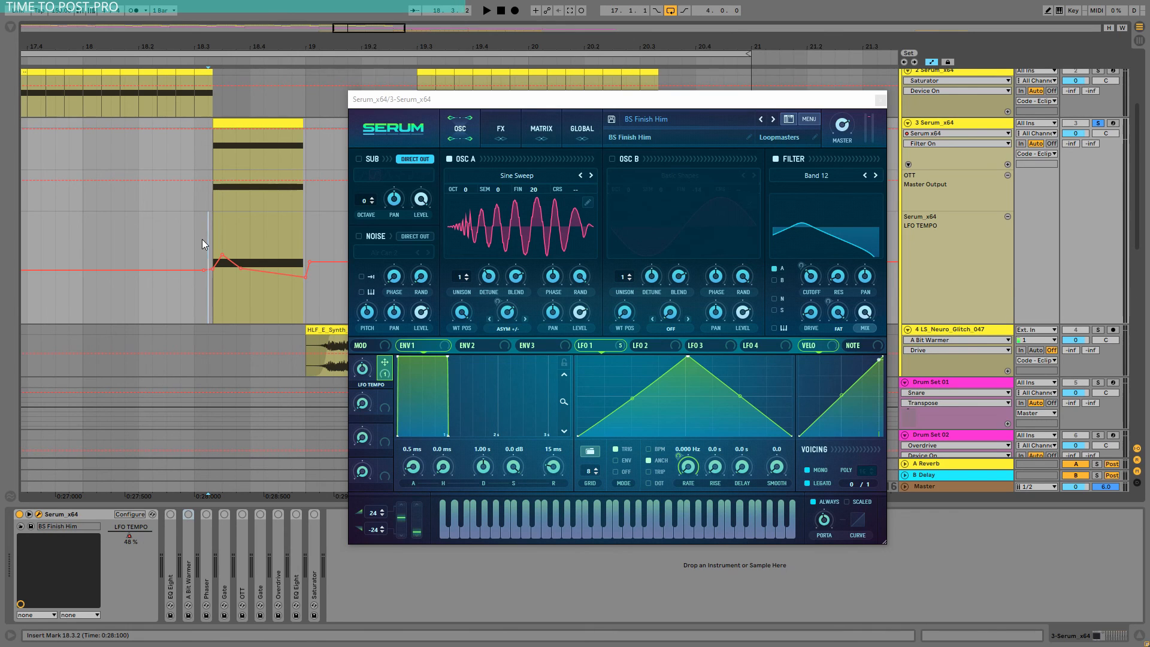
pyautogui.press('space')
pyautogui.press('space')
# - Turn on the Distortion and Hyper / Dimension effects in Serum, playing the clip to hear the Diode 1 distortion
pyautogui.click(619, 346)
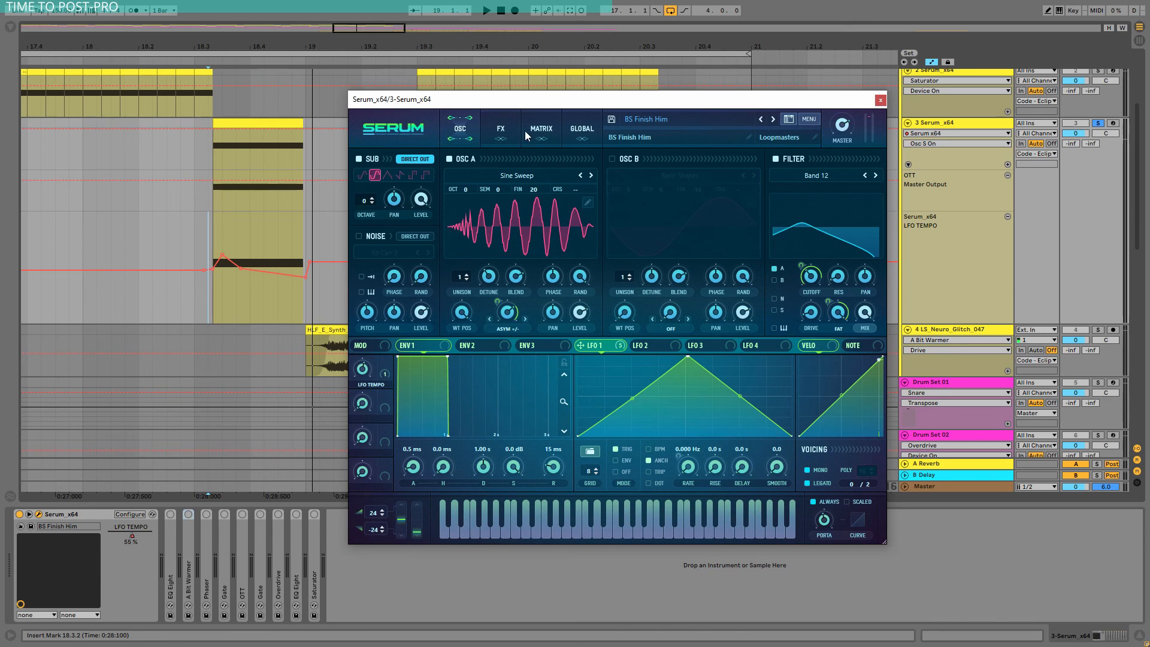
pyautogui.click(507, 124)
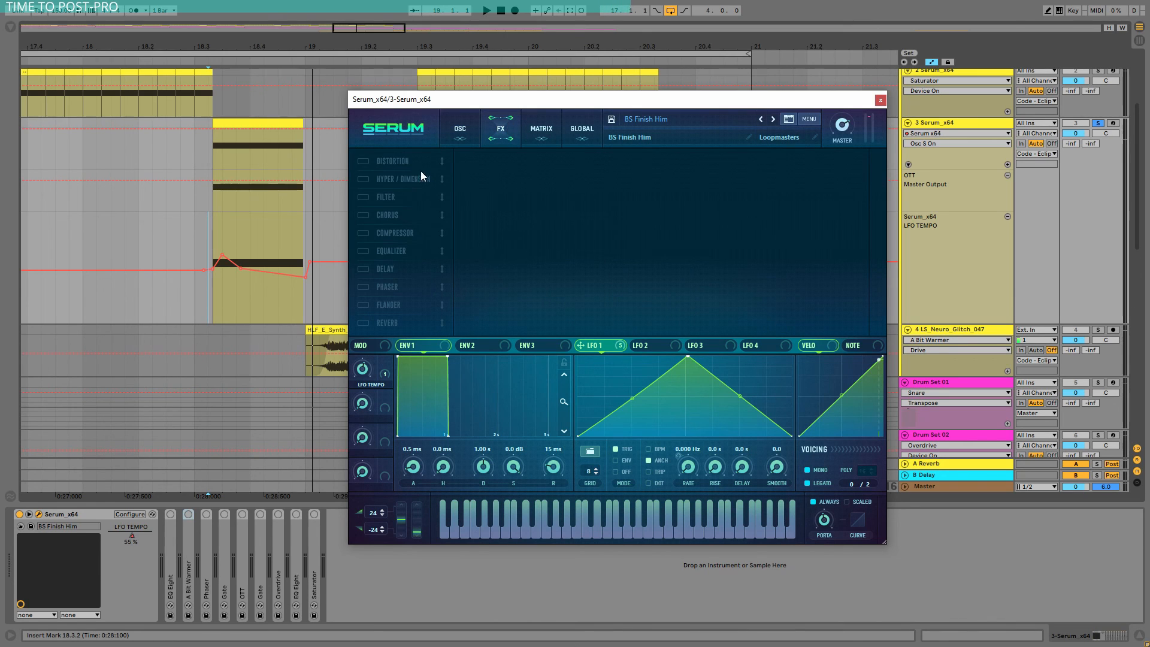
pyautogui.click(363, 162)
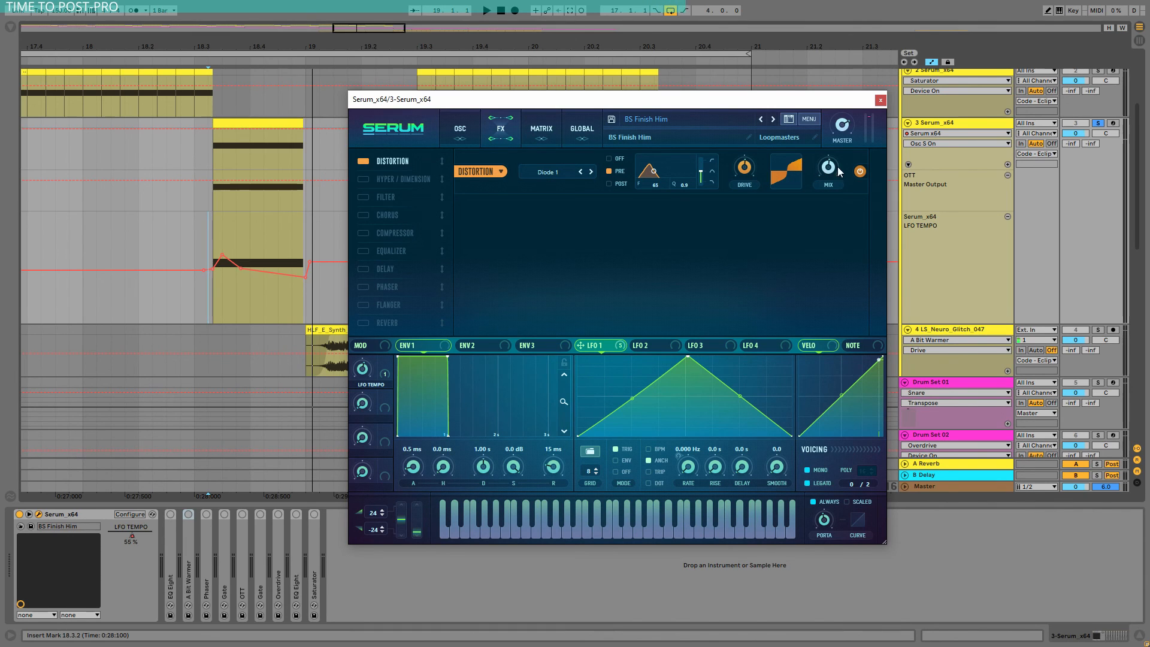
pyautogui.press('space')
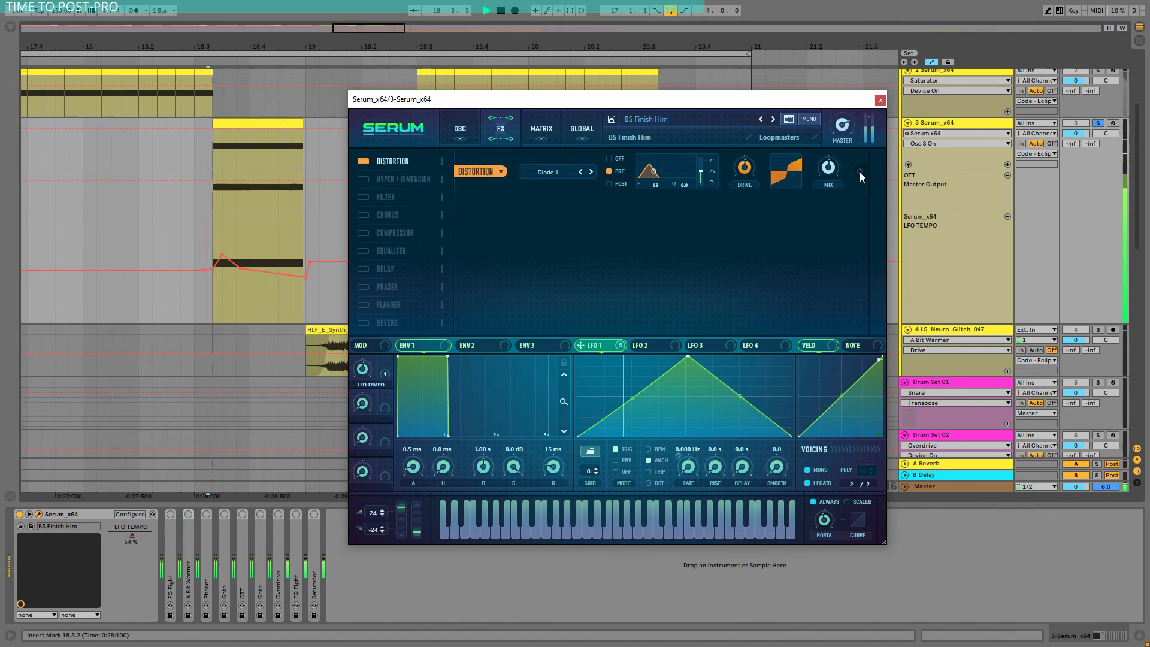
pyautogui.click(359, 179)
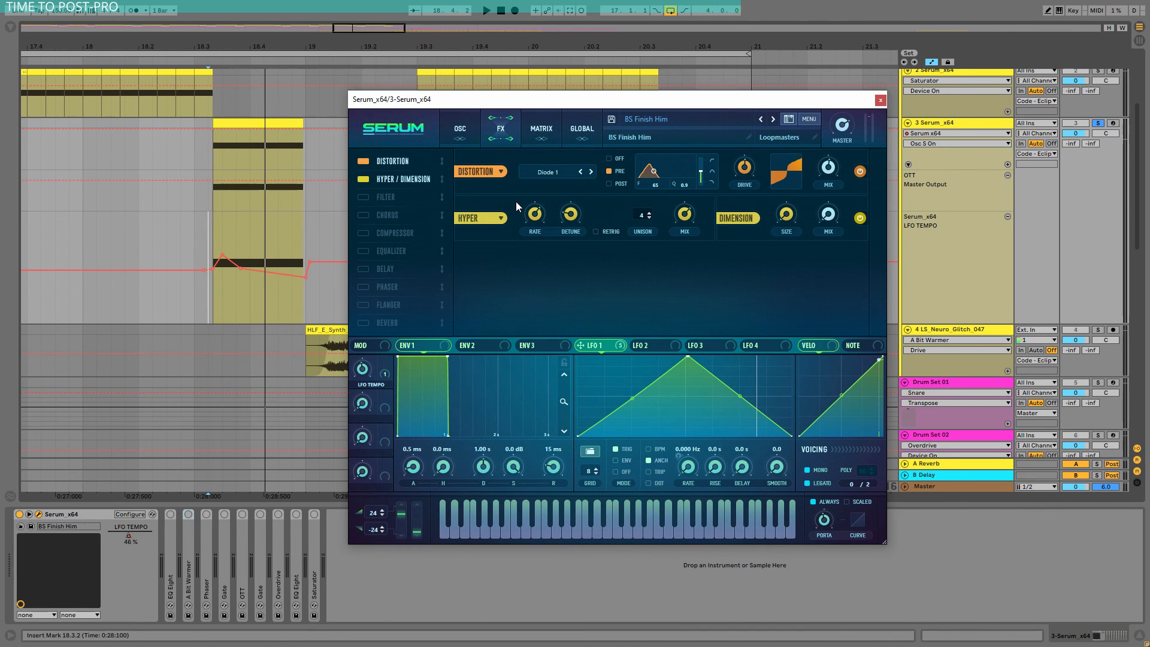
# - Turn on the Bandreject Filter effect and compare the clip's sound with the effect active and bypassed, leaving it active
pyautogui.click(361, 196)
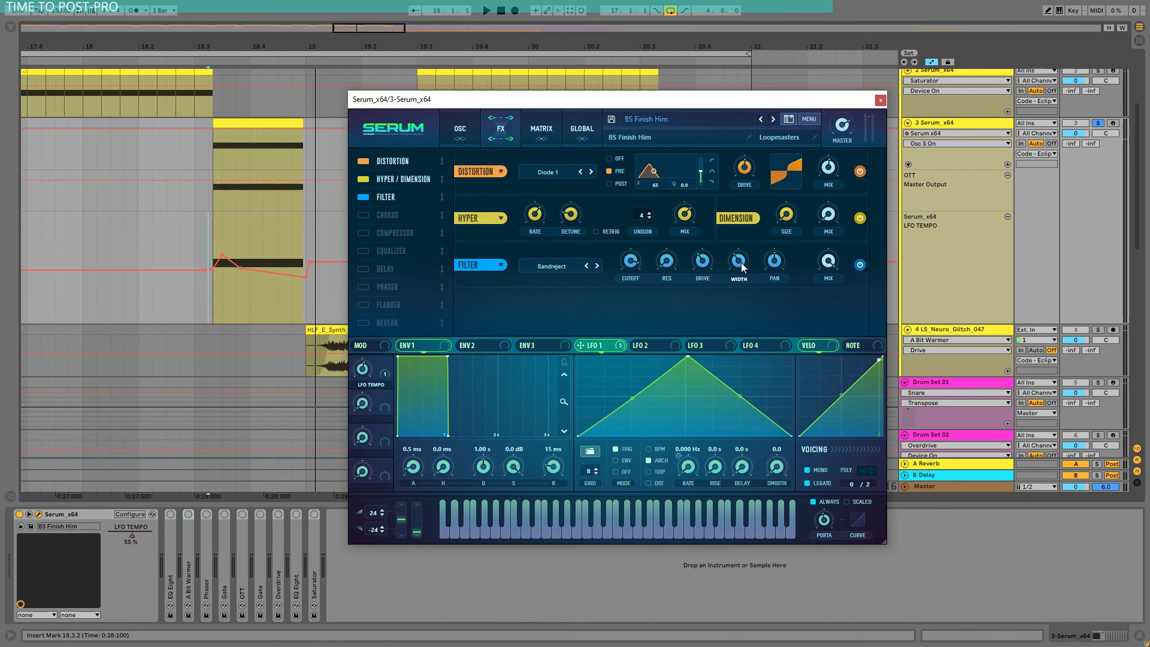
pyautogui.click(631, 264)
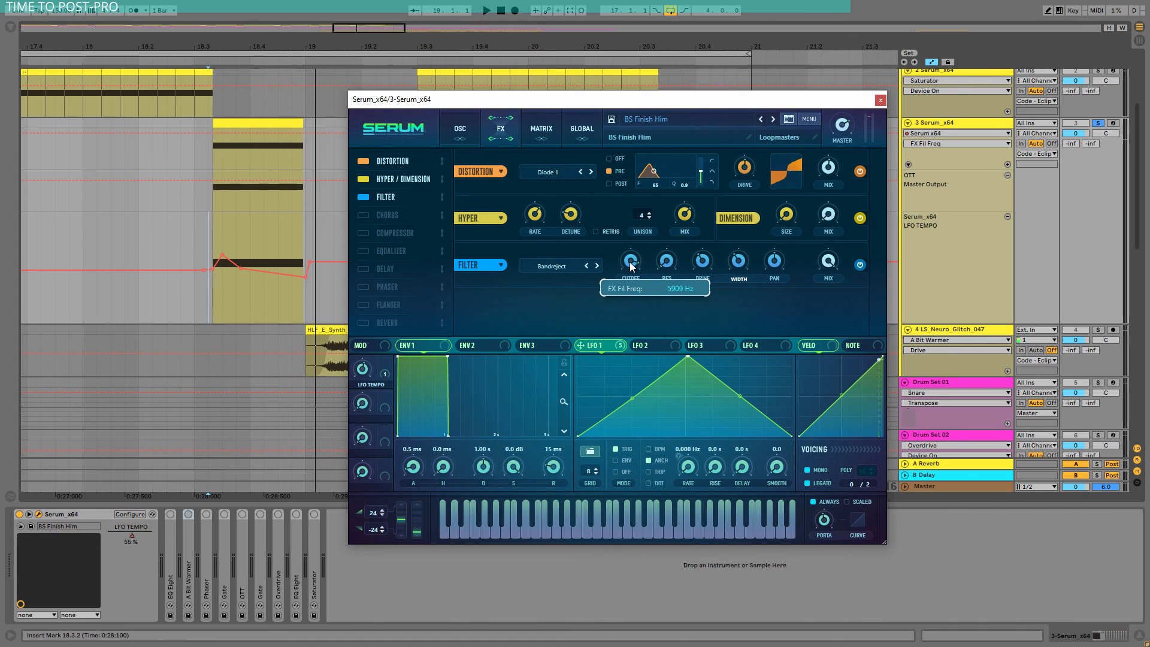
pyautogui.click(738, 261)
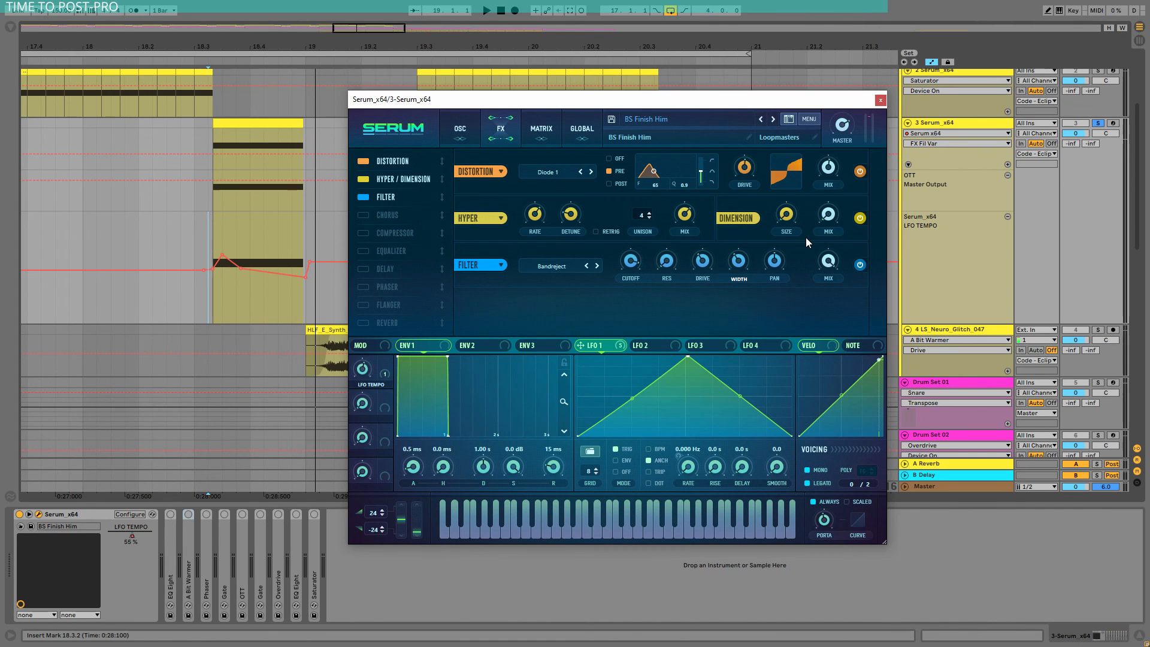
pyautogui.press('space')
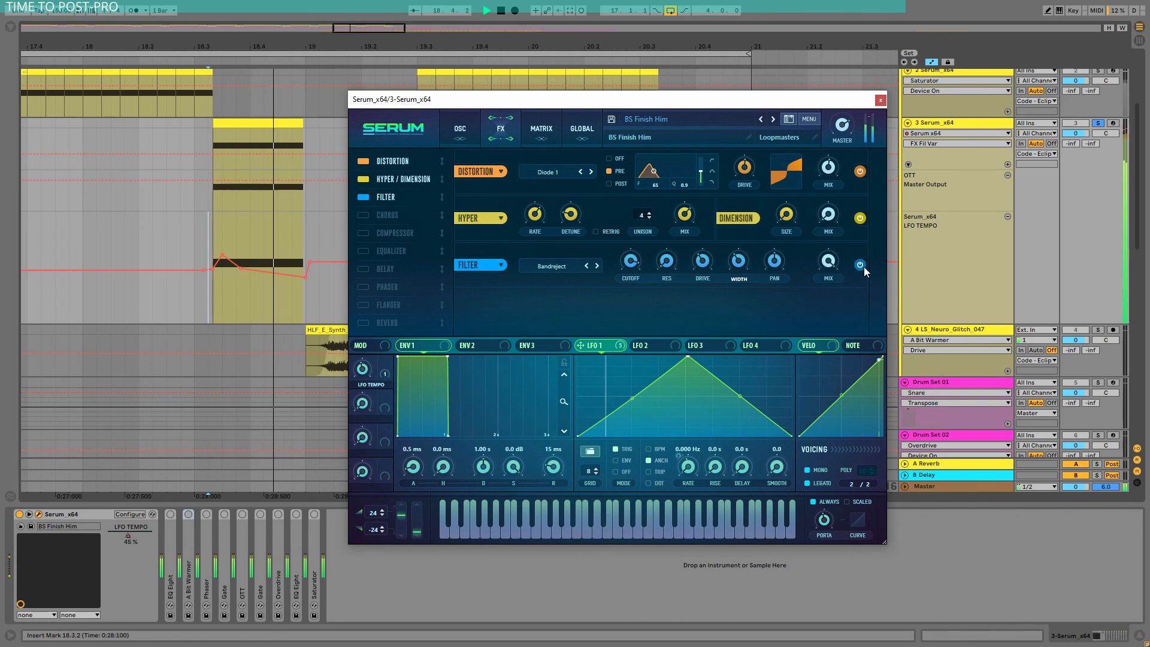
pyautogui.click(859, 264)
pyautogui.press('space')
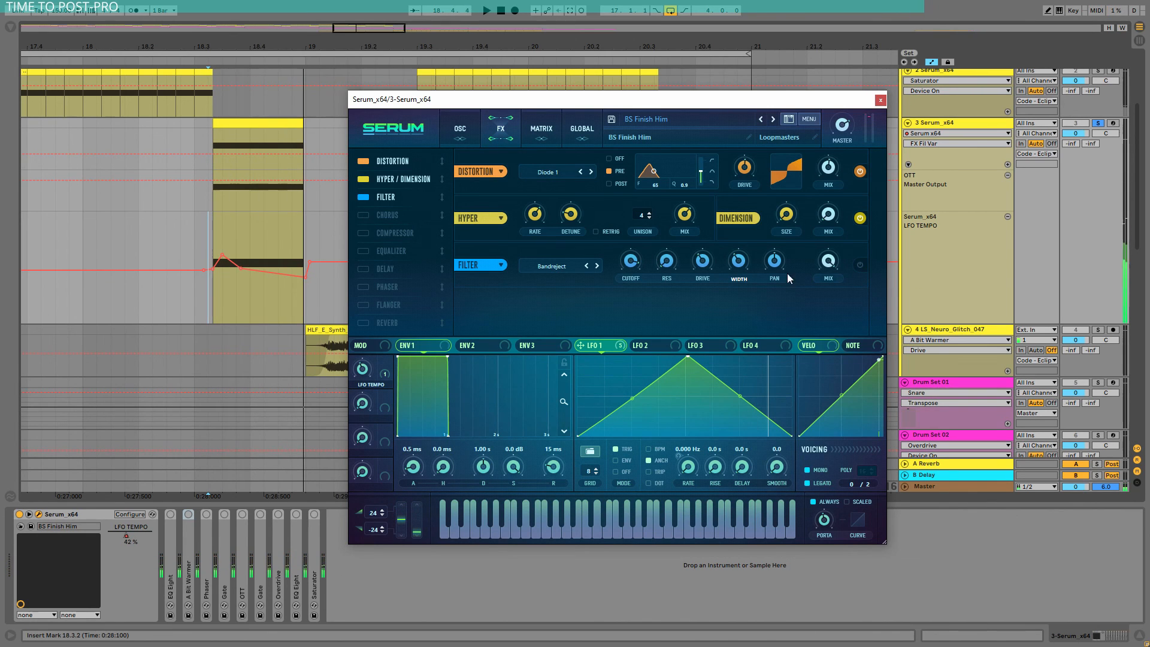
pyautogui.click(860, 265)
# - Turn on the Chorus effect and play the clip to hear it, pointing out its Depth control
pyautogui.click(400, 214)
pyautogui.press('space')
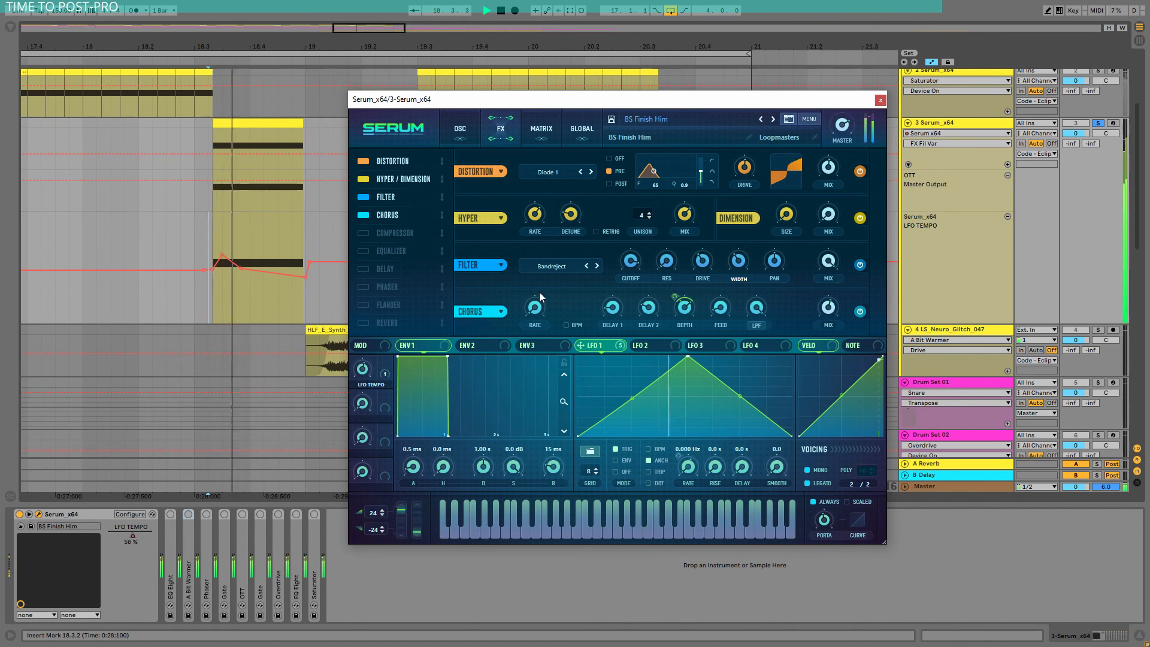
pyautogui.moveTo(693, 316)
pyautogui.mouseDown()
pyautogui.moveTo(697, 266)
pyautogui.moveTo(693, 407)
pyautogui.moveTo(699, 317)
pyautogui.mouseUp()
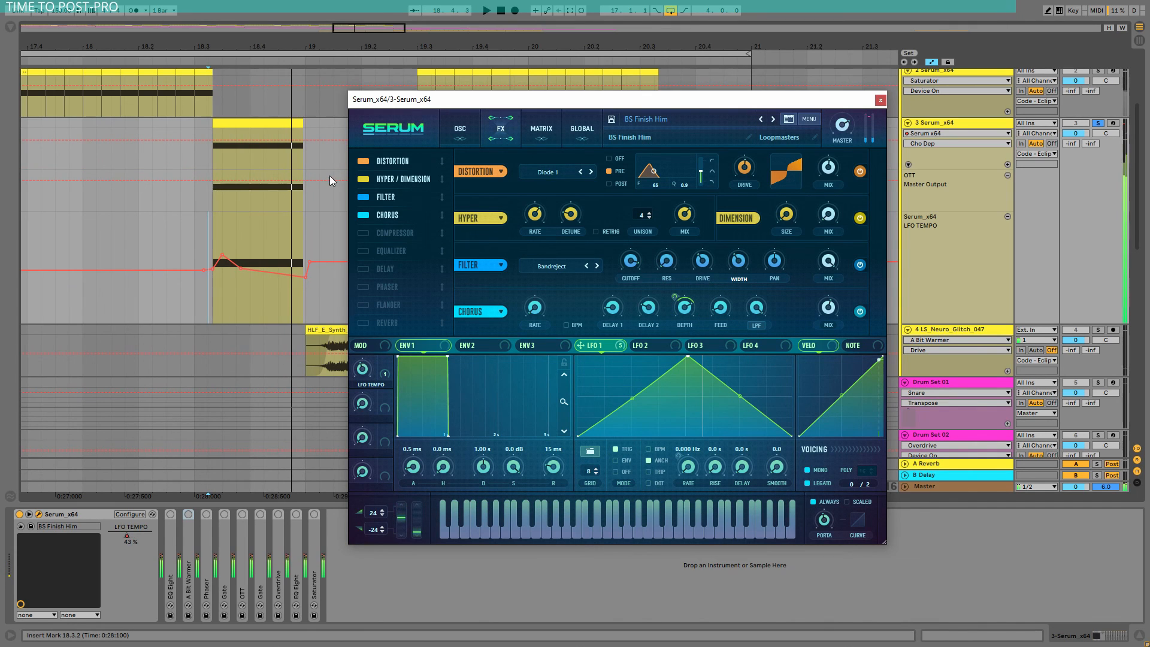
# - Turn on the Compressor and Equalizer effects, play the clip with them and close the Serum window
pyautogui.click(389, 233)
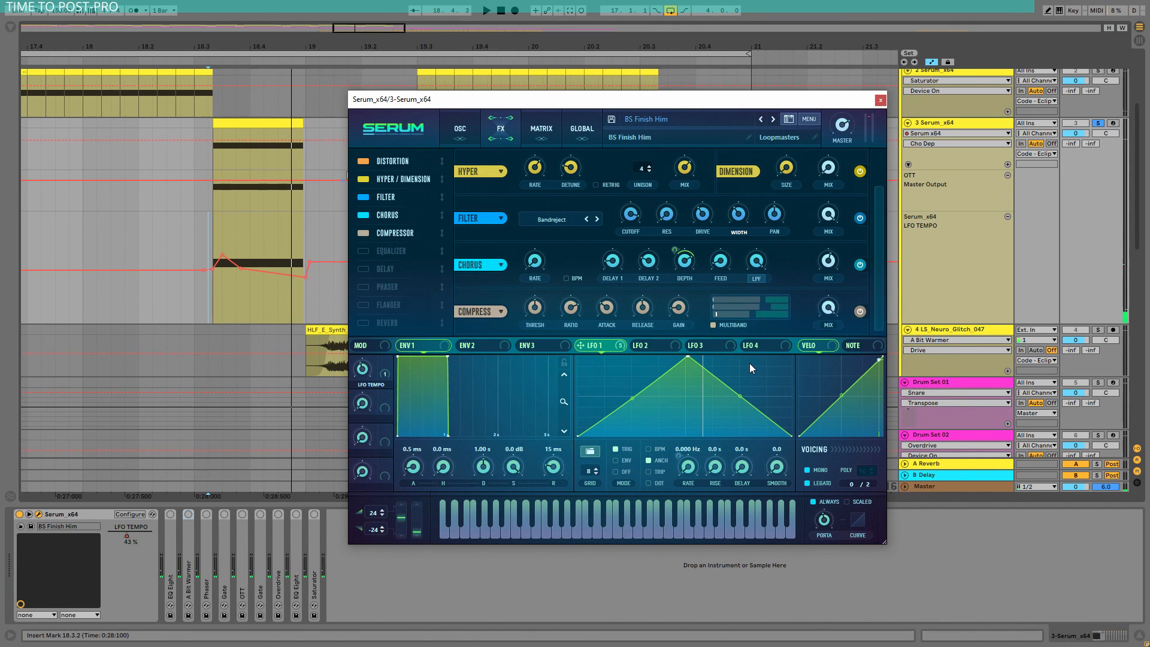
pyautogui.click(388, 253)
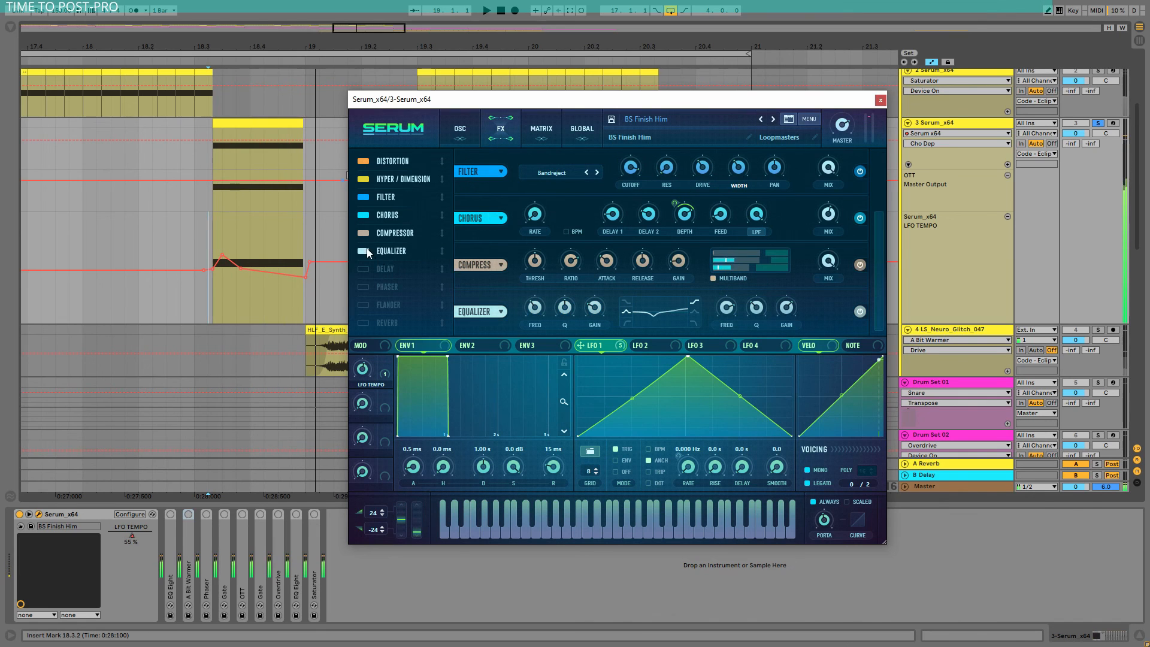
pyautogui.click(789, 313)
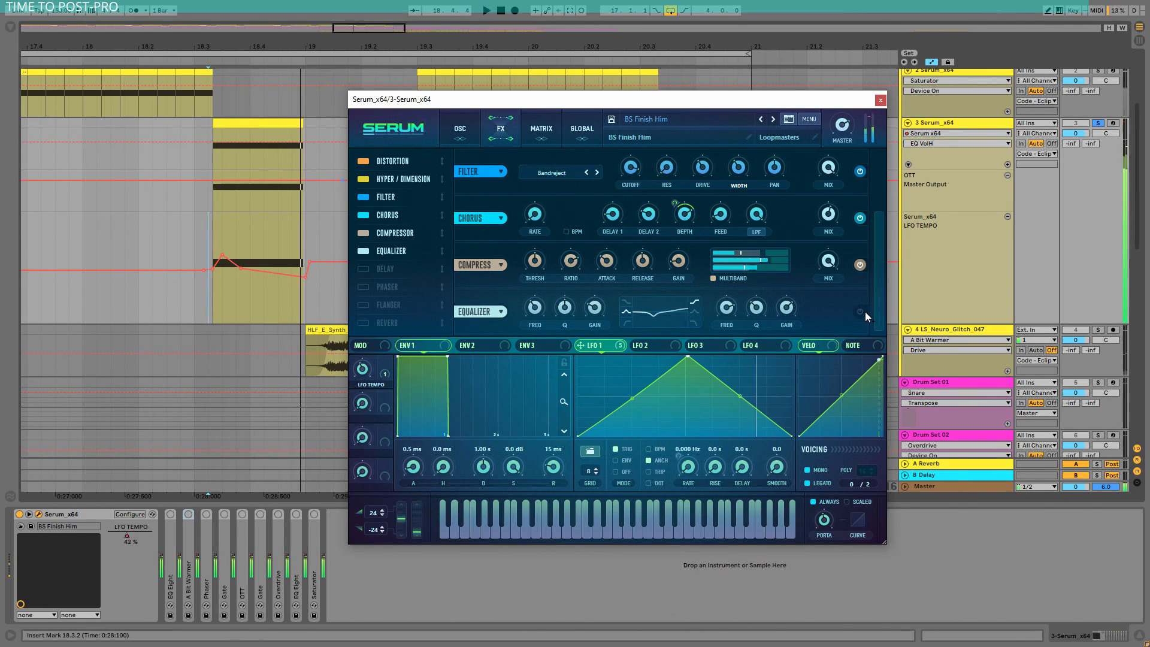
pyautogui.press('space')
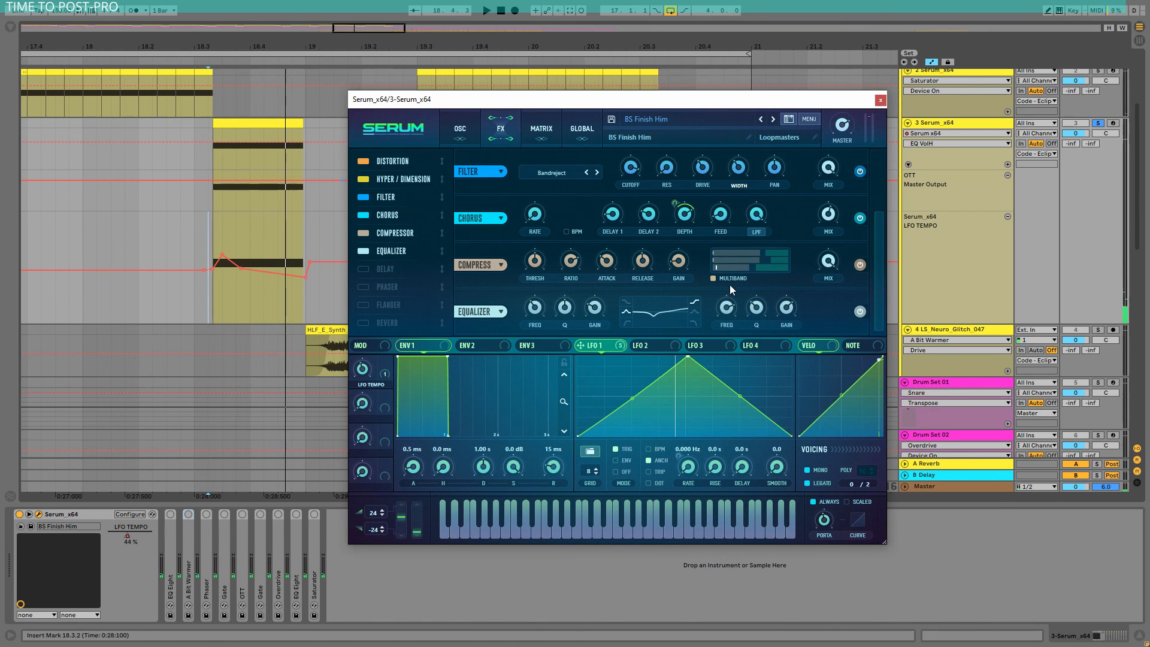
pyautogui.click(880, 100)
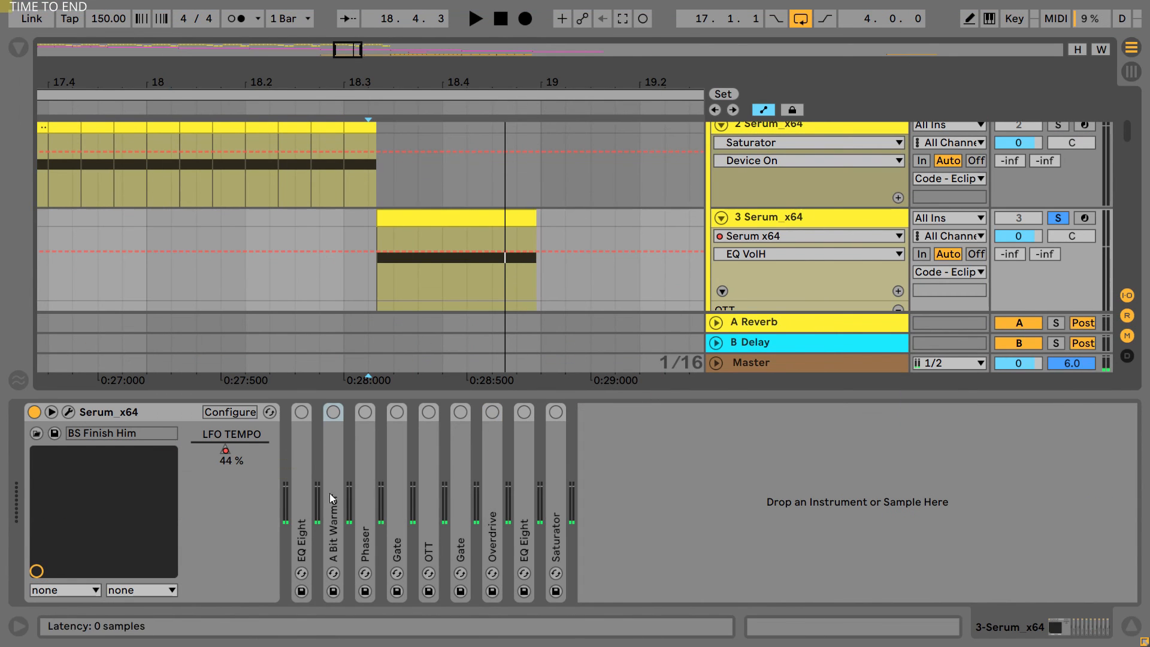
# - Expand the first EQ Eight on the 3 Serum_x64 track, select band 4 and compare playback with the device bypassed and active
pyautogui.doubleClick(297, 469)
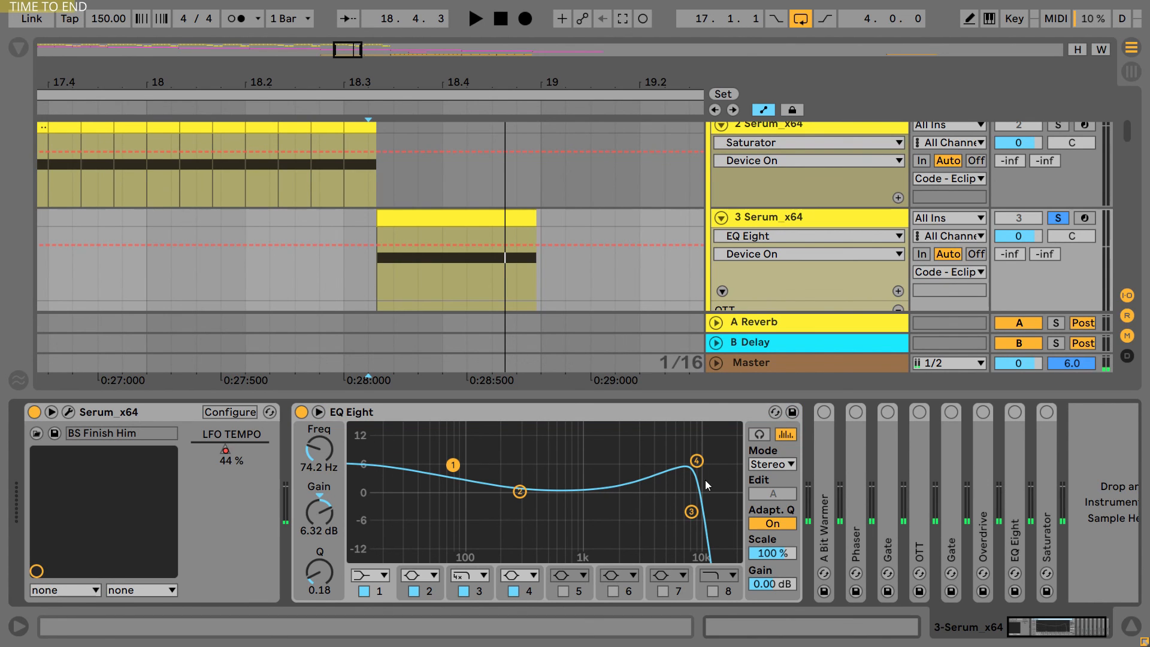
pyautogui.click(697, 461)
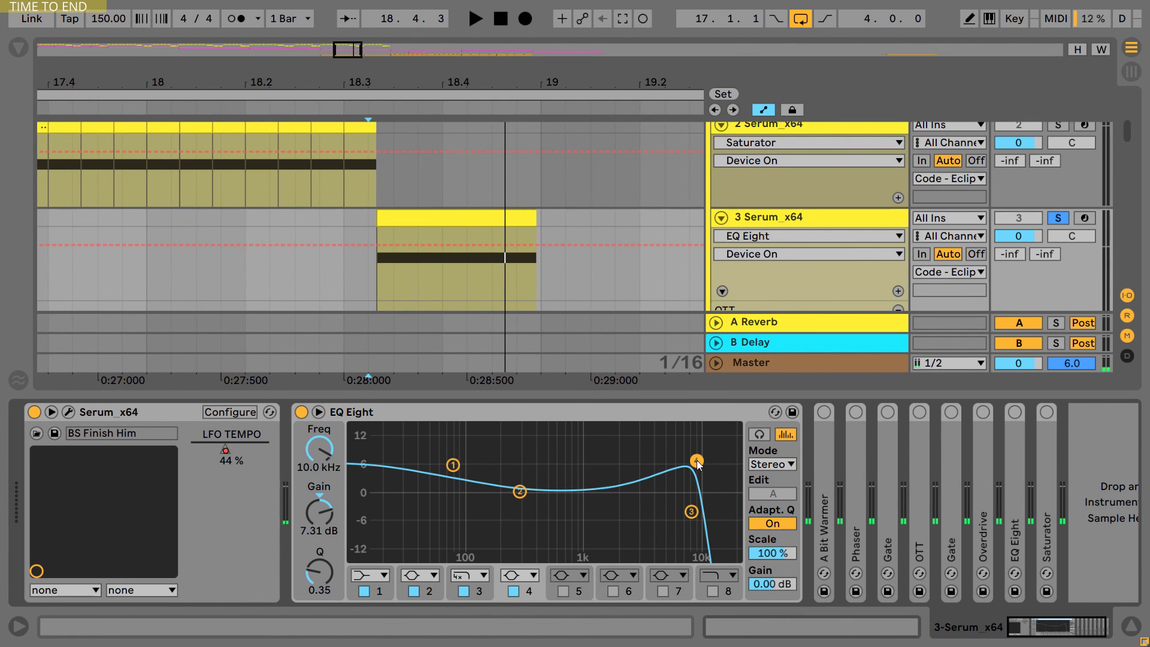
pyautogui.press('space')
pyautogui.click(301, 412)
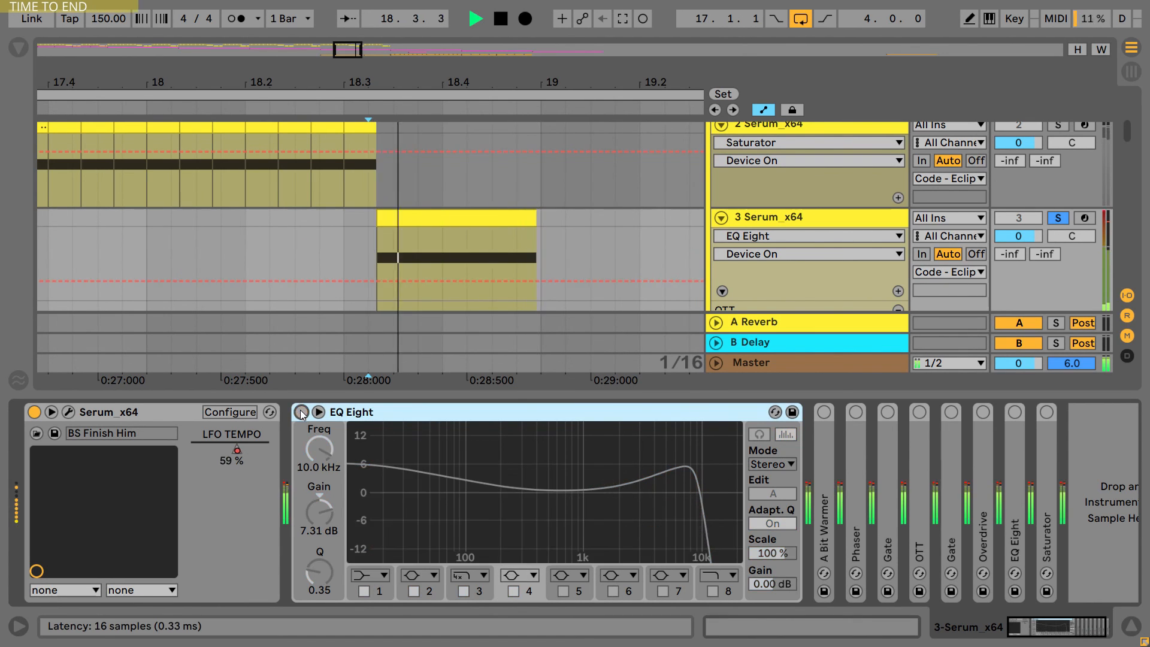
pyautogui.press('space')
pyautogui.click(301, 412)
# - Turn on the A Bit Warmer saturator after the first EQ Eight and expand its settings
pyautogui.click(824, 412)
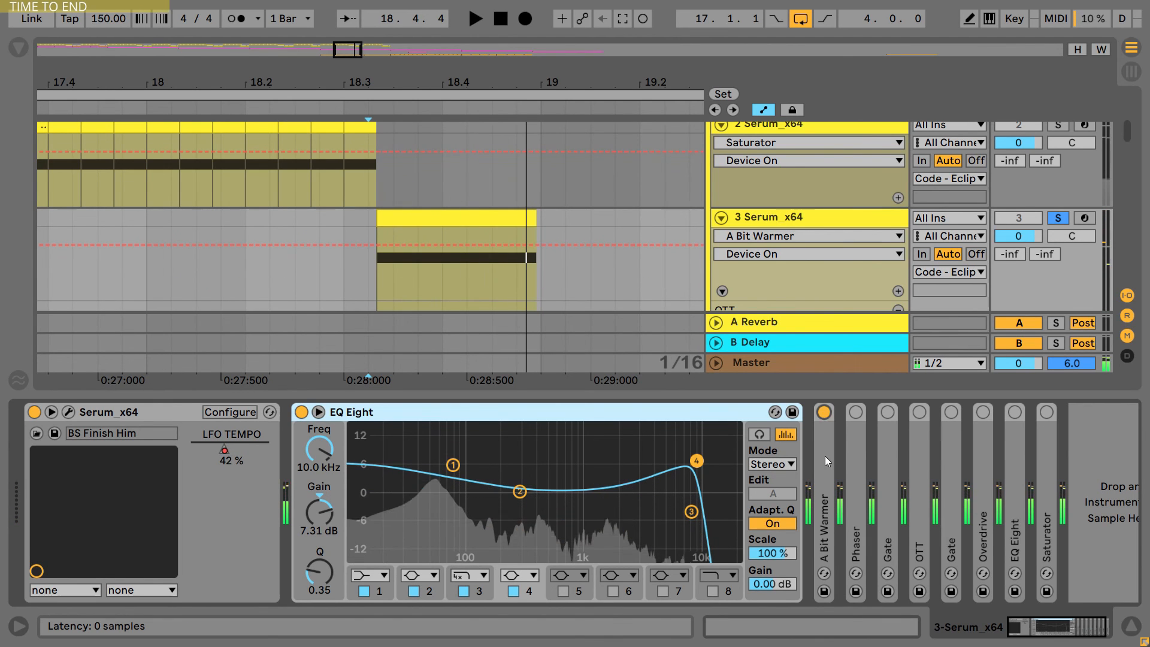
pyautogui.doubleClick(824, 455)
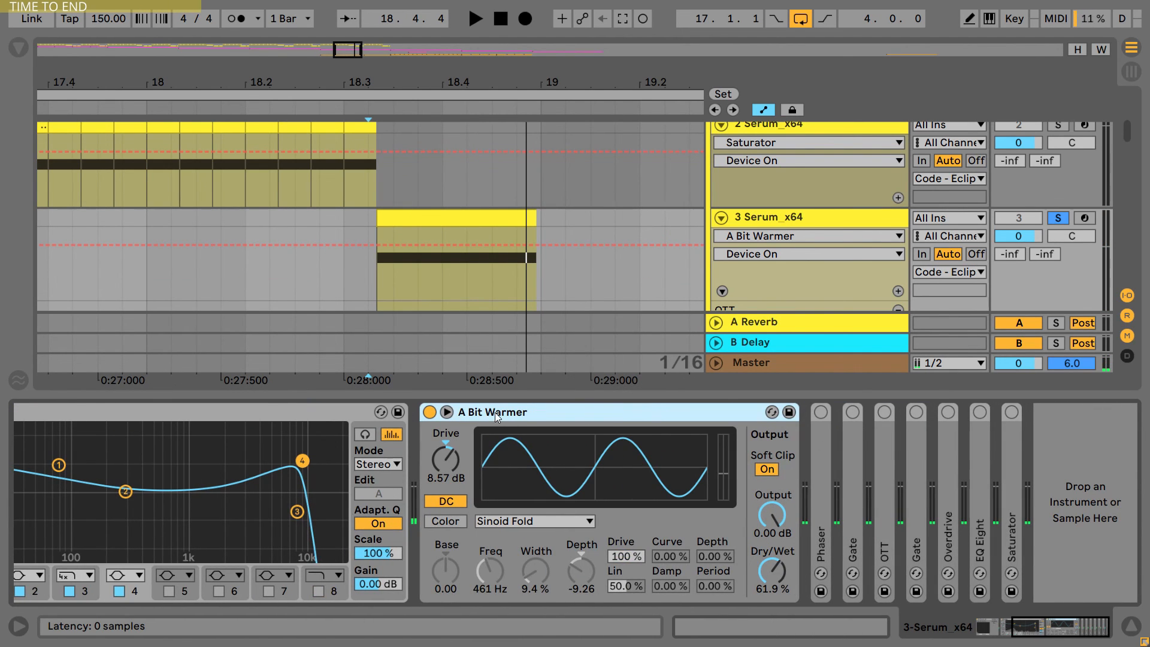
# - Expand and turn on the Phaser after A Bit Warmer, playing the clip before and after enabling it
pyautogui.press('space')
pyautogui.press('space')
pyautogui.doubleClick(815, 448)
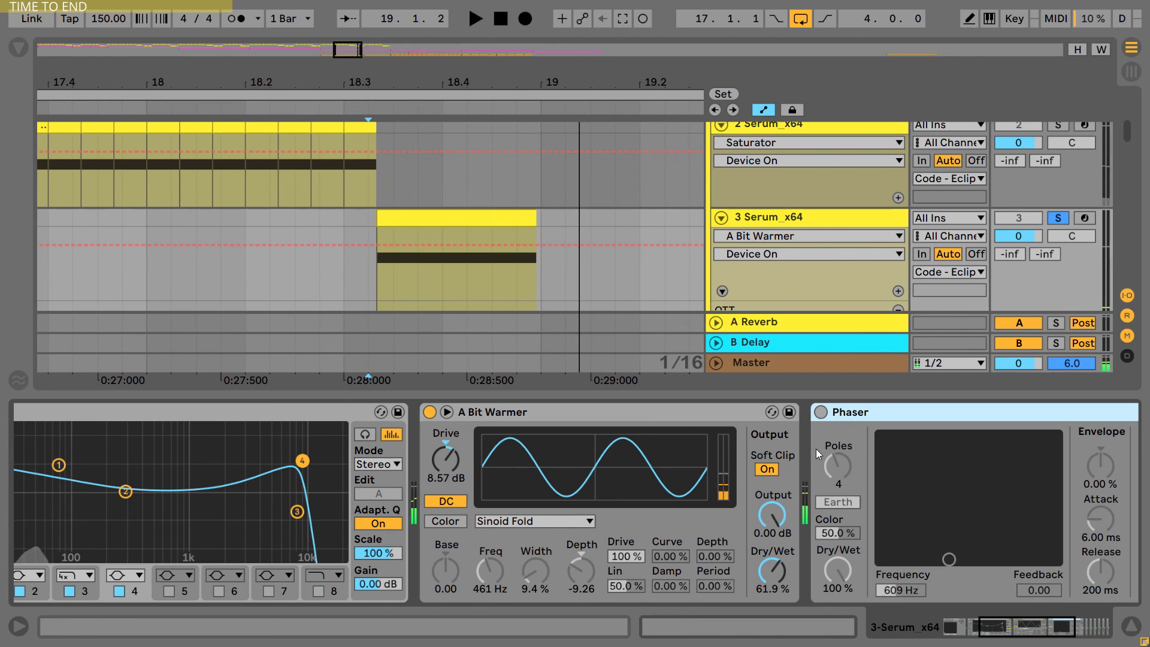
pyautogui.click(820, 412)
pyautogui.moveTo(1008, 631); pyautogui.dragTo(1070, 628)
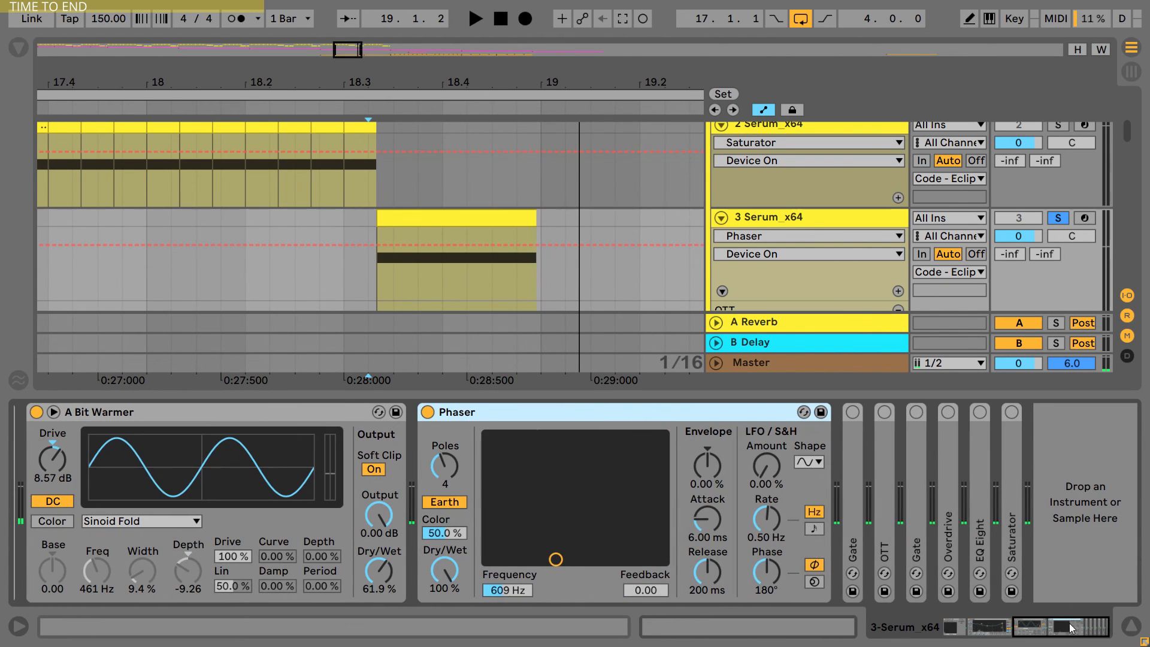
pyautogui.press('space')
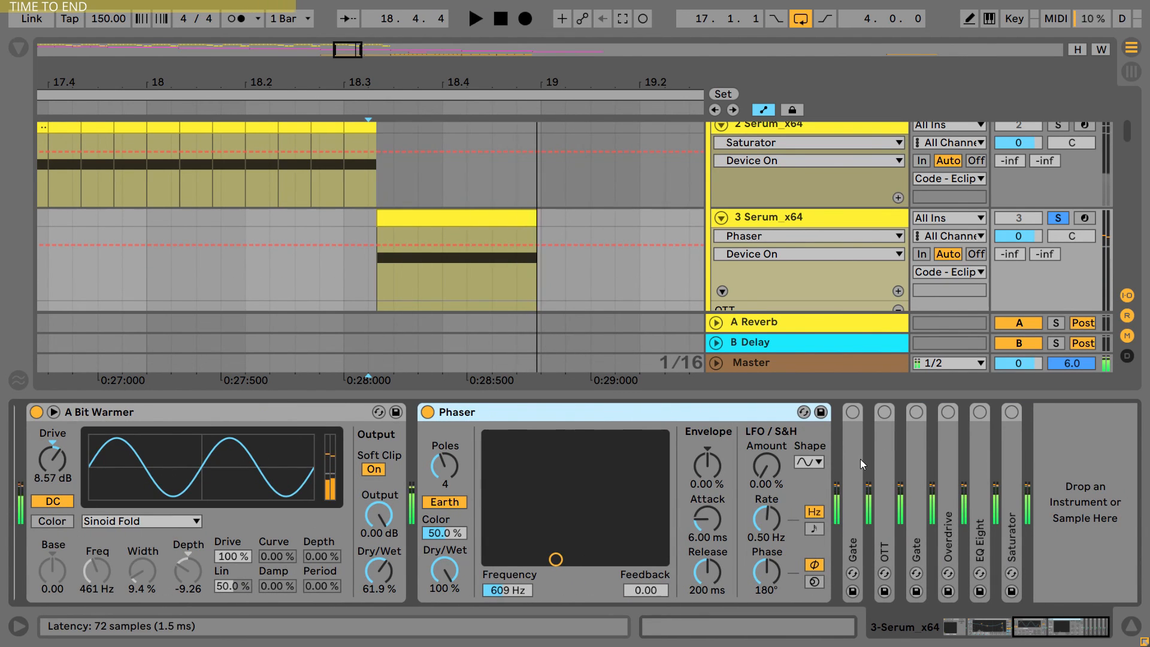
# - Turn on the OTT and the Gate that follows it, expand both devices and play the clip through them
pyautogui.click(885, 413)
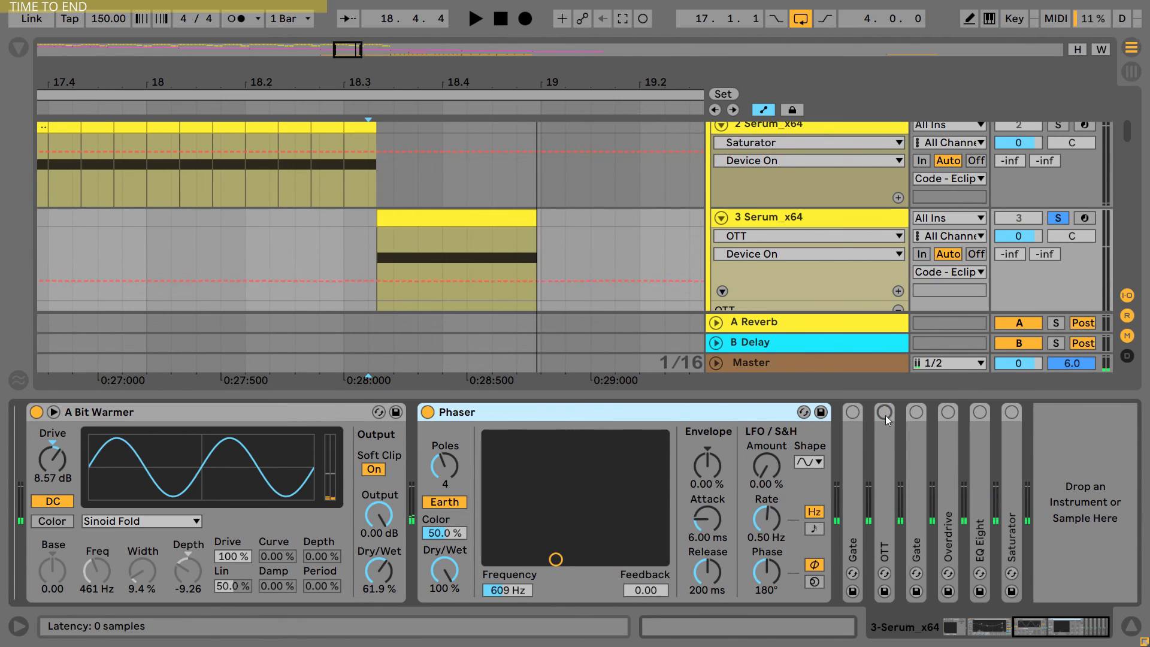
pyautogui.doubleClick(885, 415)
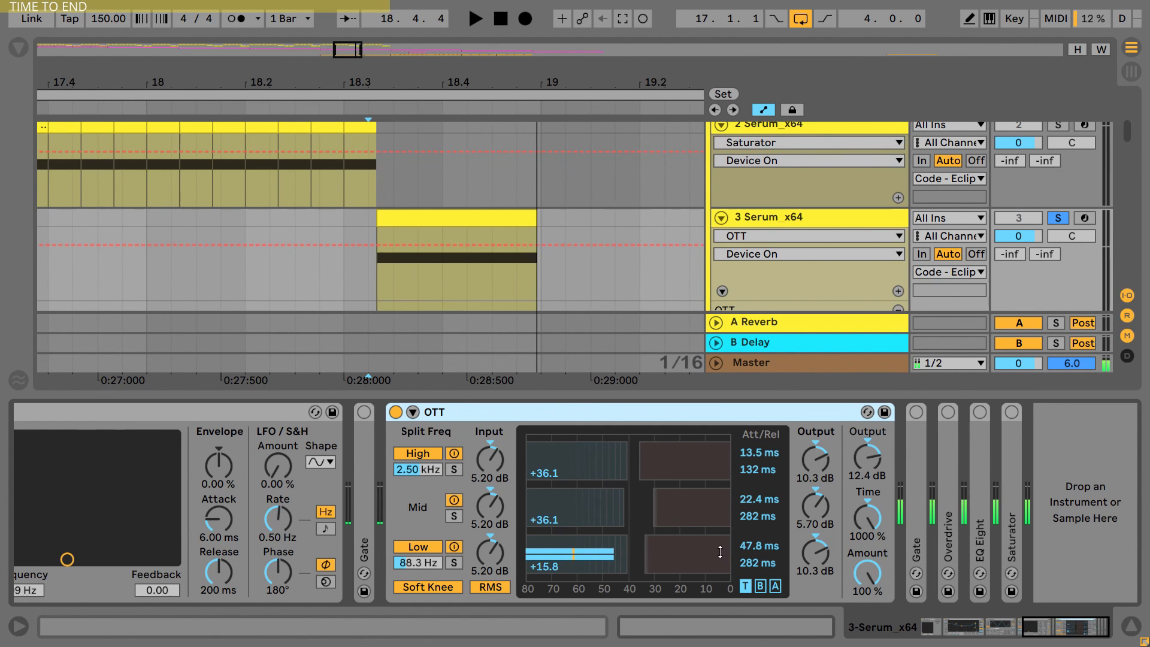
pyautogui.click(917, 418)
pyautogui.doubleClick(921, 451)
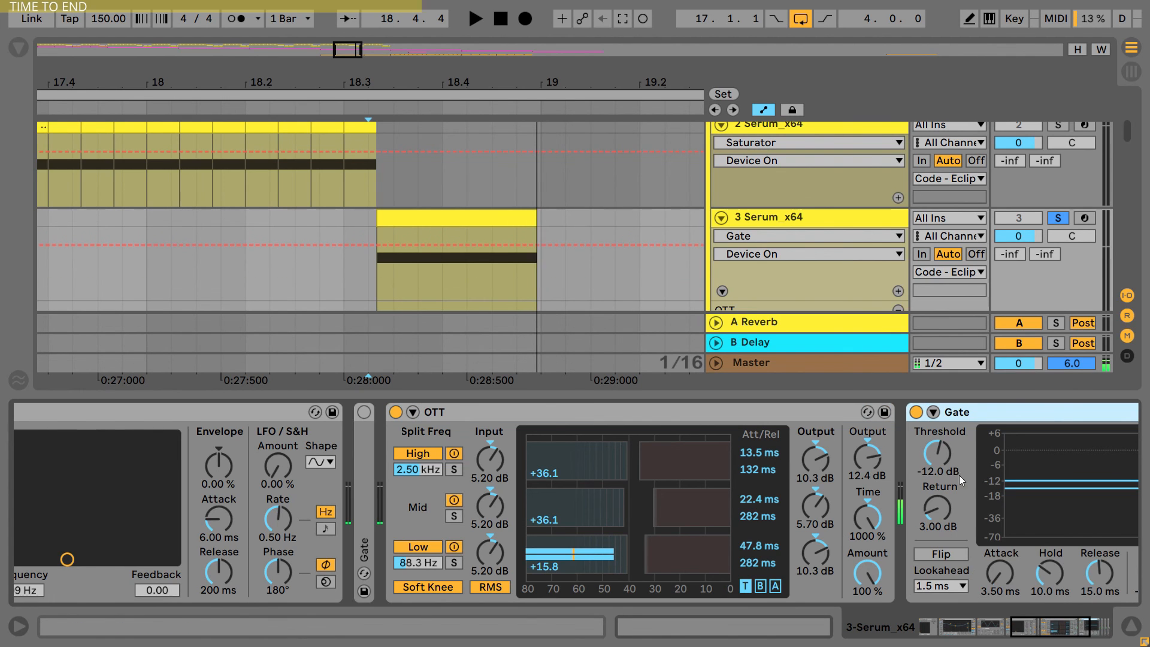
pyautogui.moveTo(1037, 631)
pyautogui.mouseDown()
pyautogui.moveTo(1053, 629)
pyautogui.moveTo(1036, 627)
pyautogui.mouseUp()
pyautogui.press('space')
pyautogui.press('space')
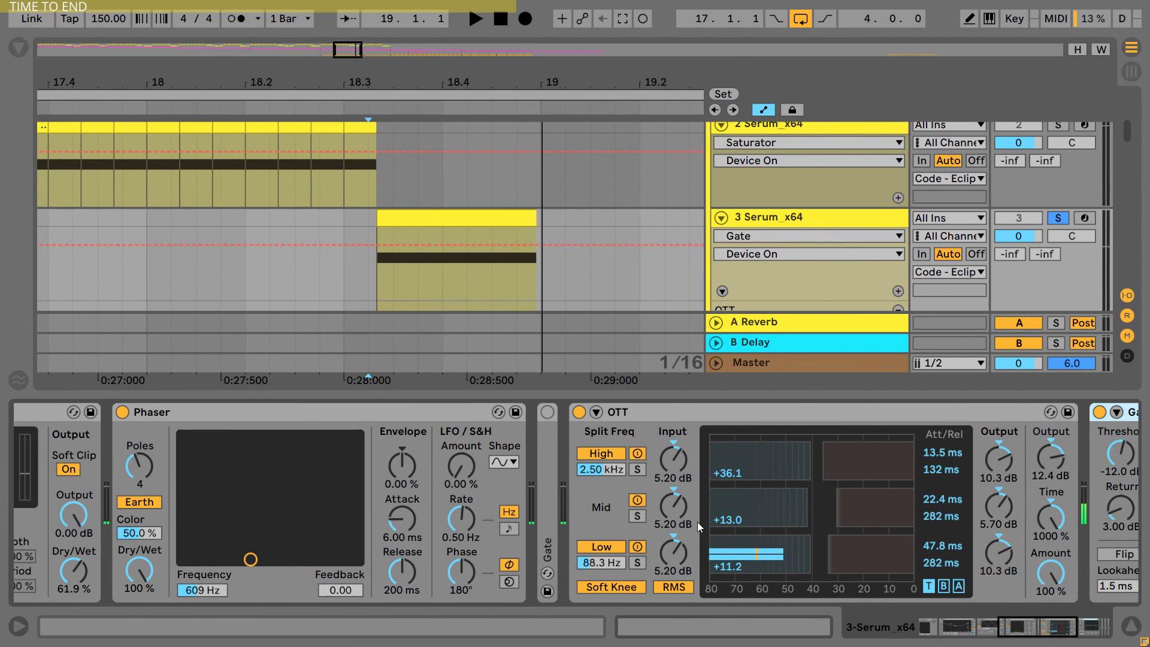
# - Turn on and expand the Gate between the Phaser and OTT, as well as the Overdrive after the second Gate
pyautogui.click(547, 412)
pyautogui.doubleClick(547, 440)
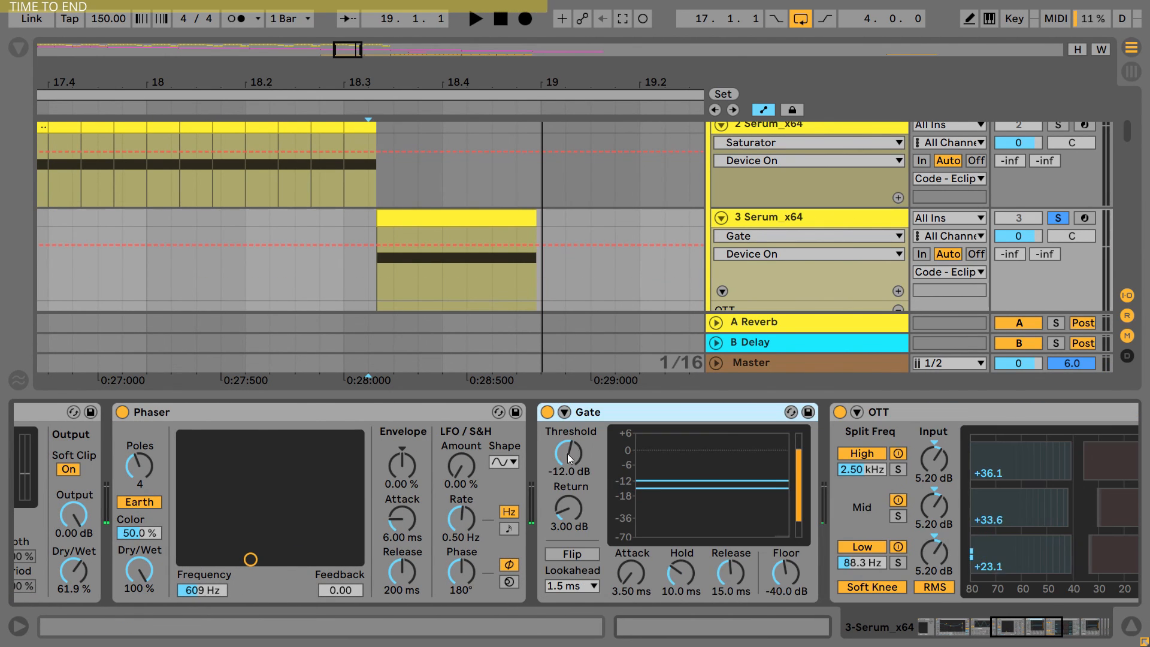
pyautogui.hscroll(6, 539, 521)
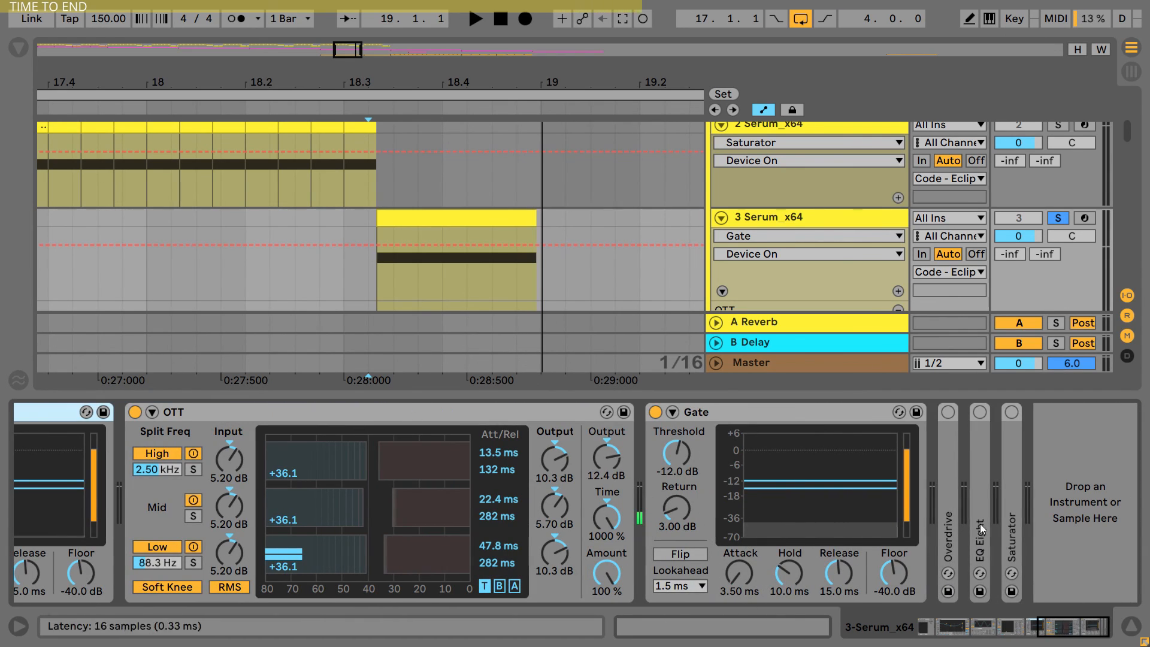
pyautogui.click(949, 496)
pyautogui.doubleClick(949, 496)
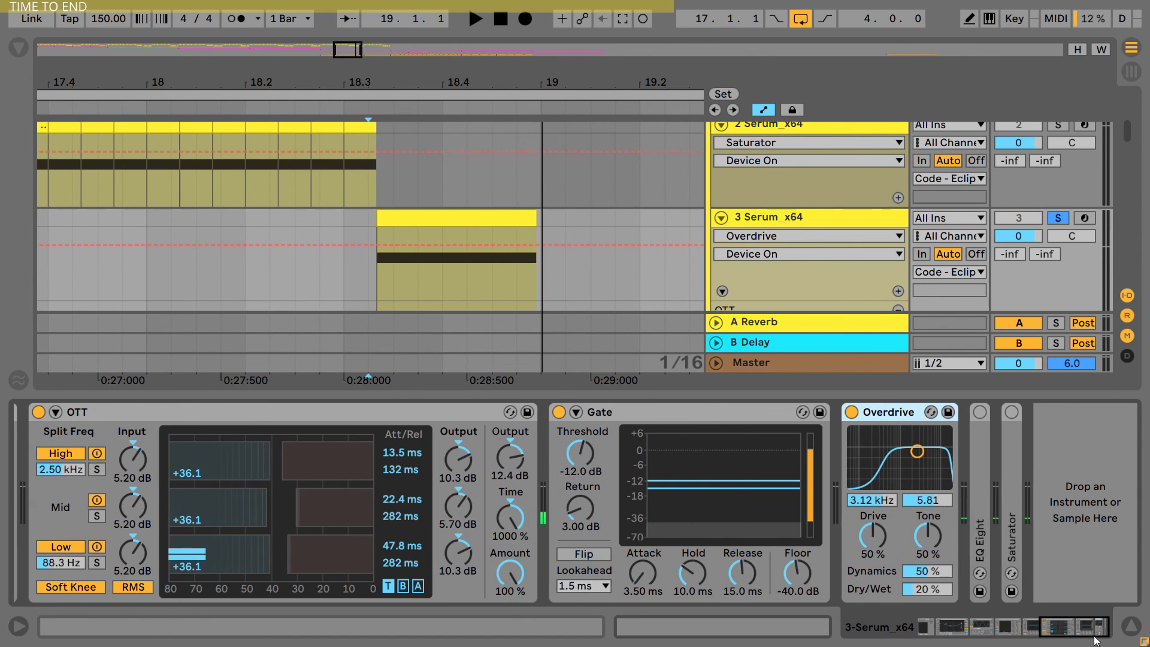
# - Expand and turn on the EQ Eight after the Overdrive, play the clip through it and select bands 4 and 3 in turn
pyautogui.doubleClick(983, 493)
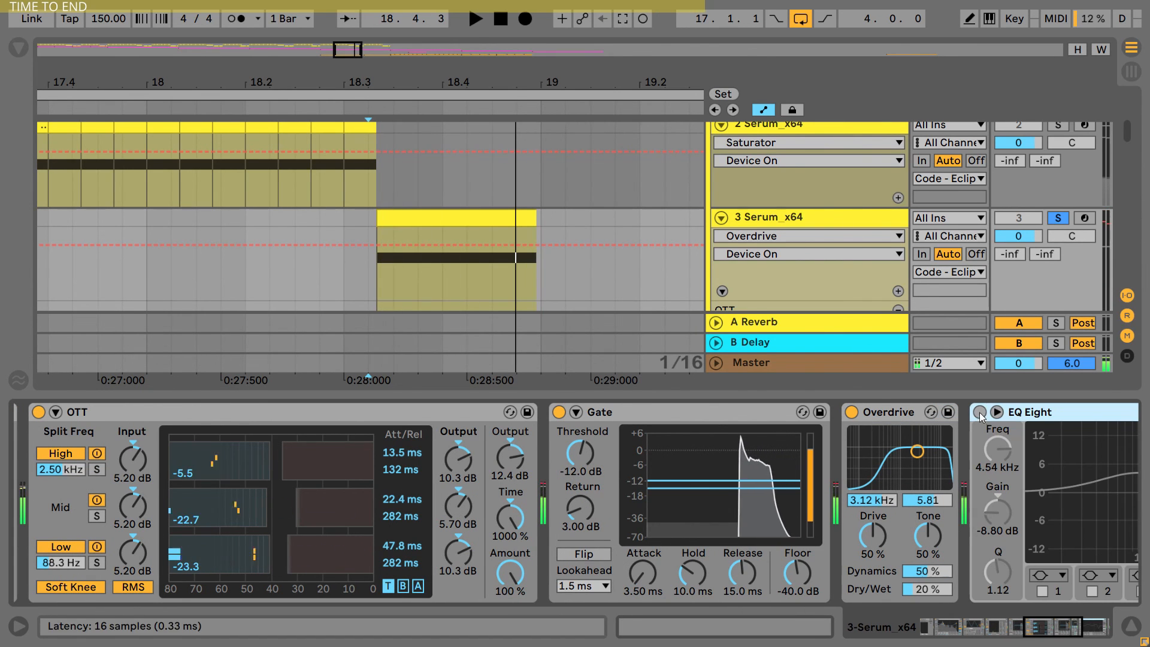
pyautogui.moveTo(1070, 633); pyautogui.dragTo(1099, 633)
pyautogui.press('space')
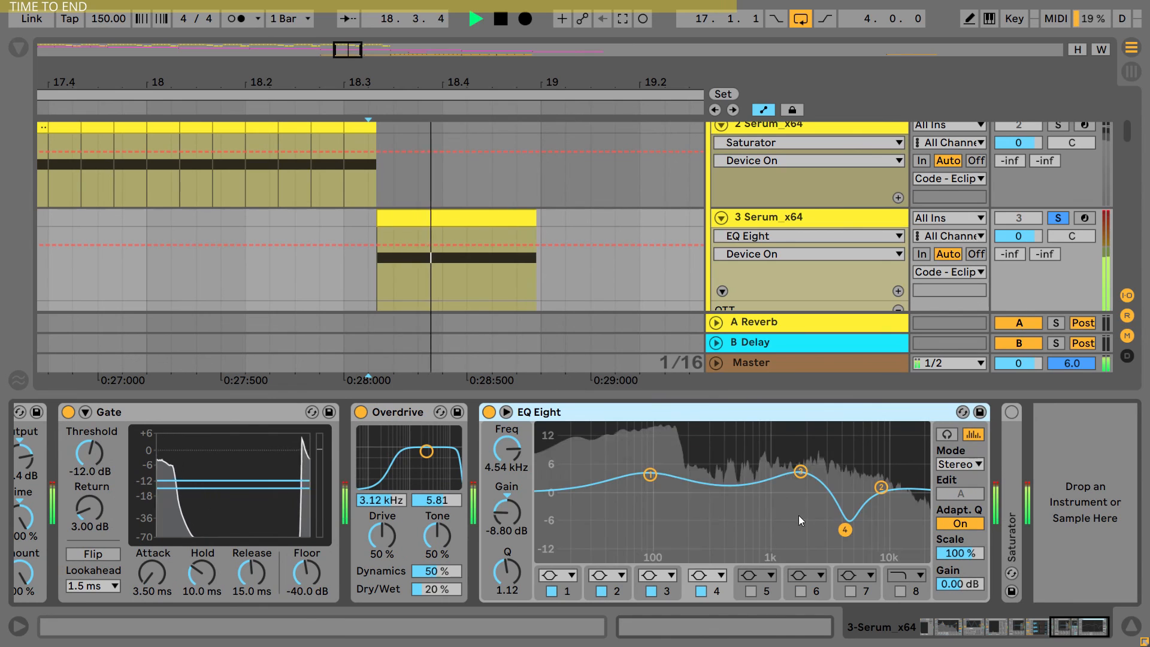
pyautogui.press('space')
pyautogui.click(800, 472)
pyautogui.click(845, 529)
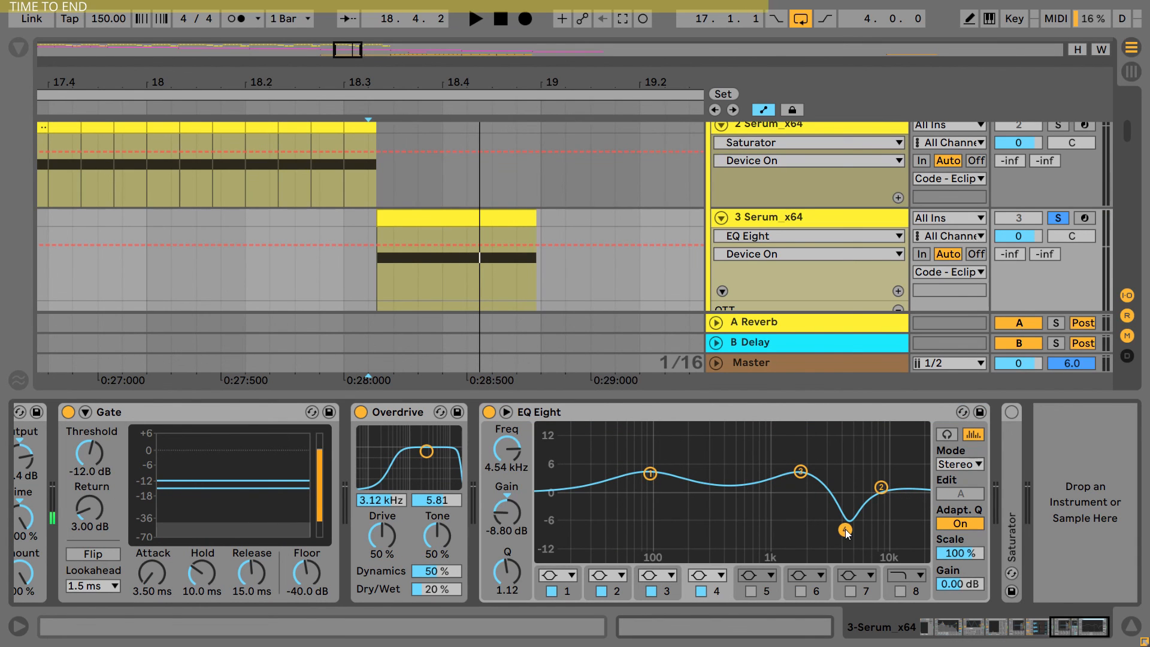
pyautogui.click(801, 473)
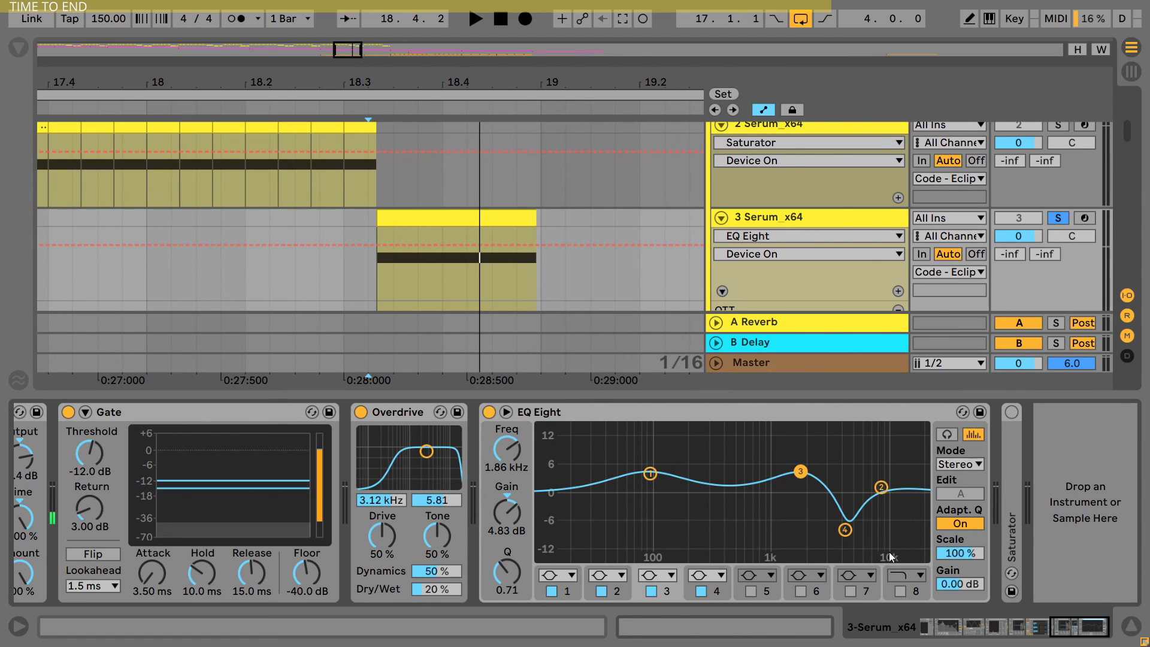
# - Expand and turn on the final Saturator at the end of the 3 Serum_x64 chain and play the clip
pyautogui.doubleClick(1019, 520)
pyautogui.moveTo(1053, 628); pyautogui.dragTo(1075, 628)
pyautogui.click(652, 412)
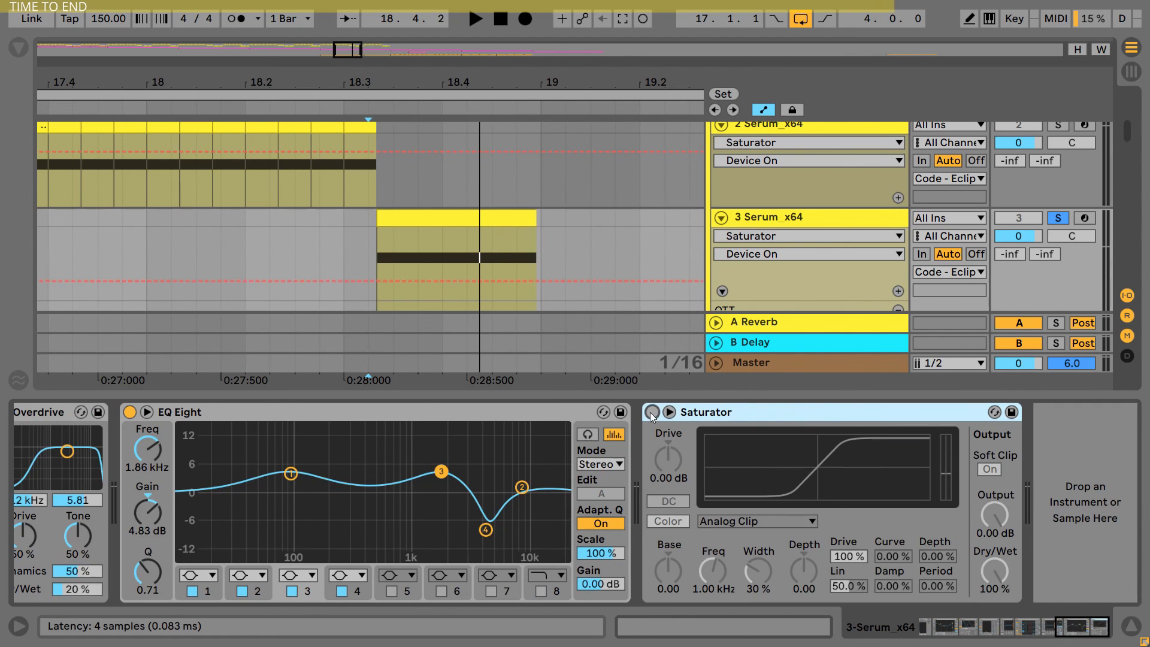
pyautogui.press('space')
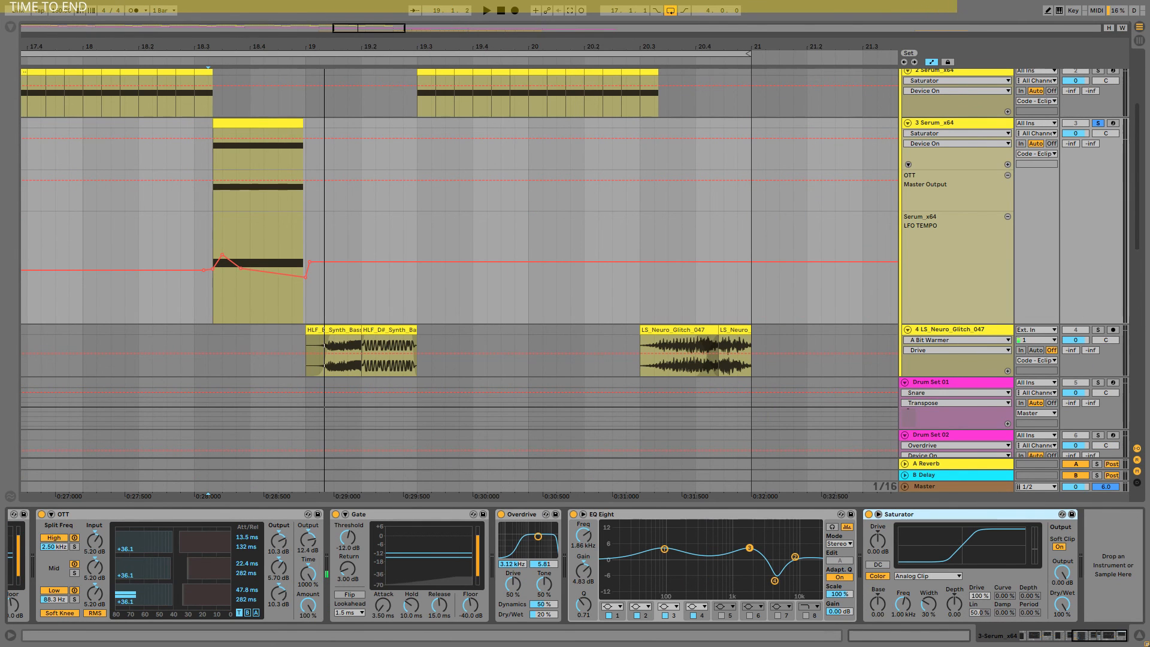
# - Solo the 4 LS_Neuro_Glitch_047 track, select its HLF_E_Synth_Bass_28 clip at bar 19 and play it
pyautogui.click(1097, 330)
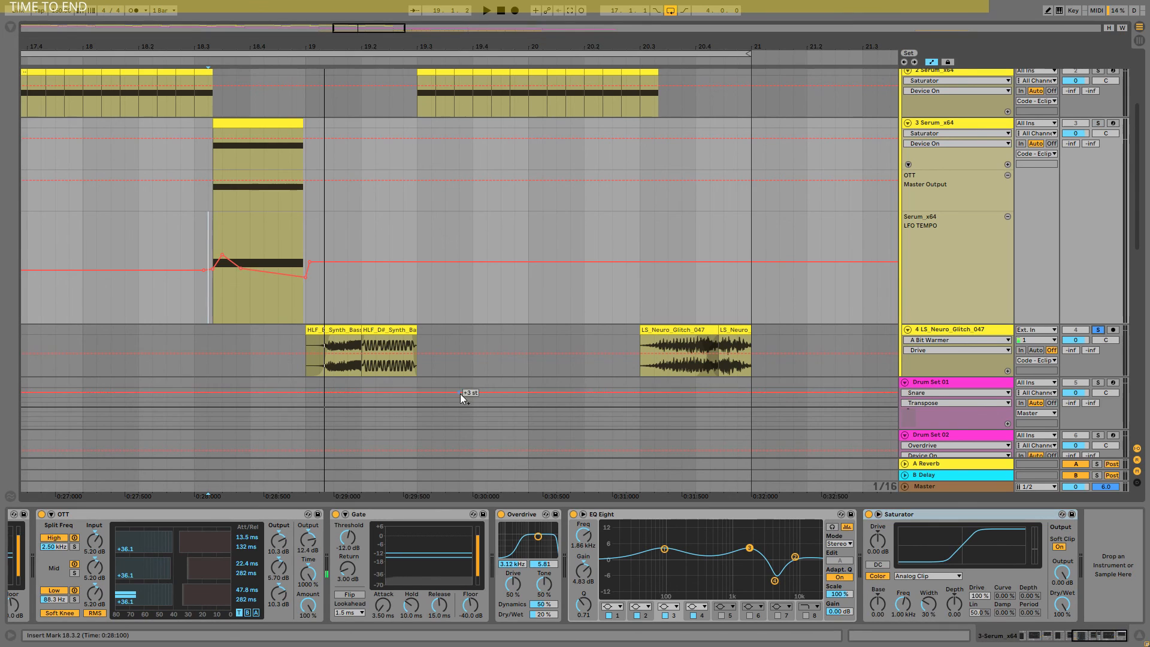
pyautogui.click(324, 328)
pyautogui.press('space')
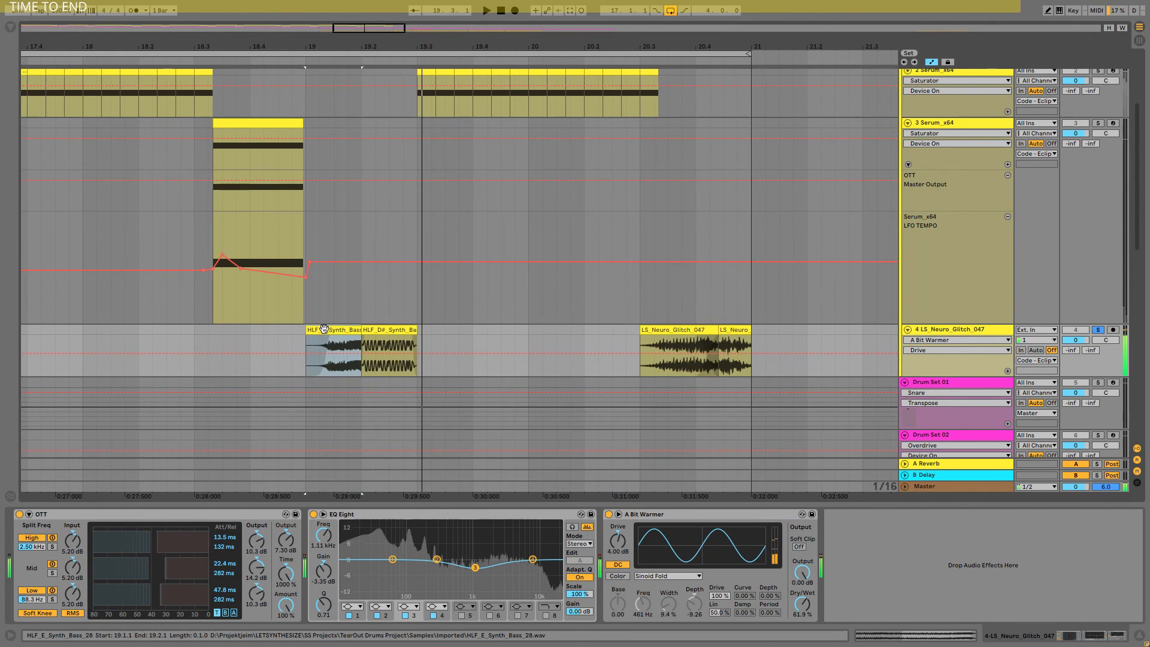